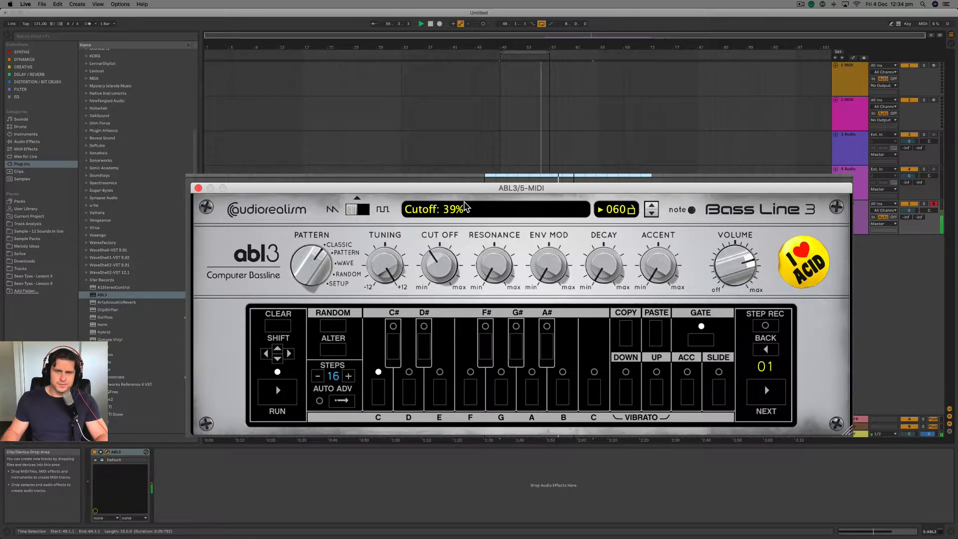
Raise the bass synth's resonance to about three quarters, and set Env Mod to 67% and cutoff to 46%.
drag(495, 270, 495, 173)
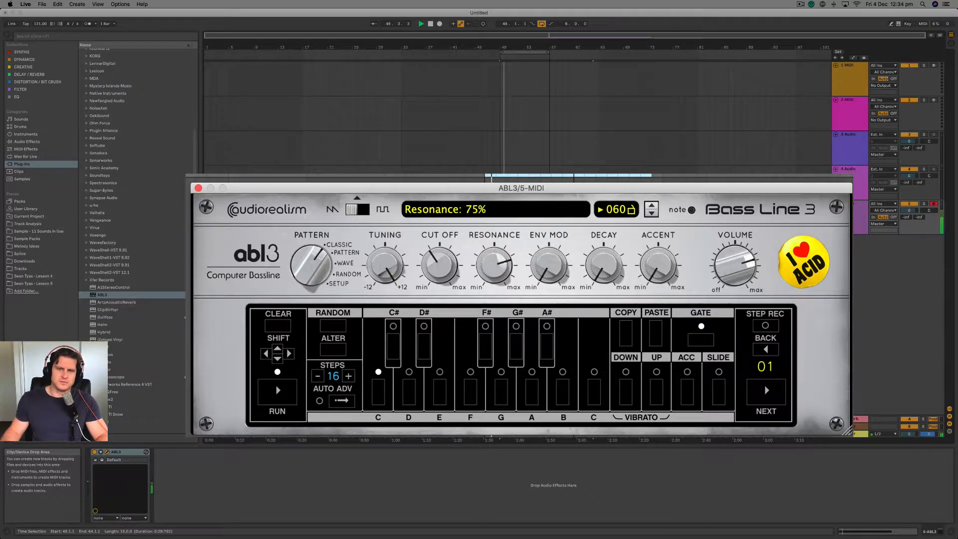
click(552, 265)
drag(539, 238, 539, 168)
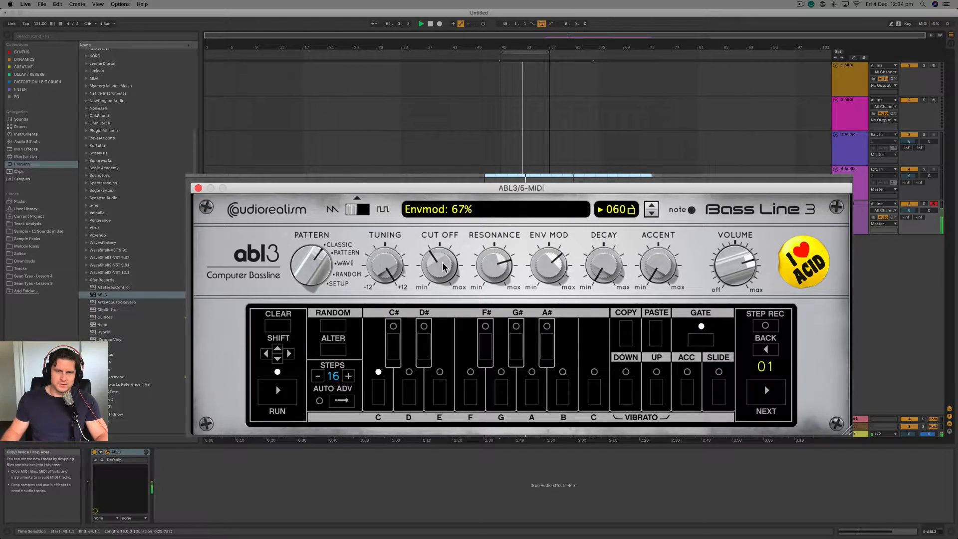
mouse_move(441, 270)
mouse_down()
mouse_move(439, 299)
mouse_move(439, 254)
mouse_up()
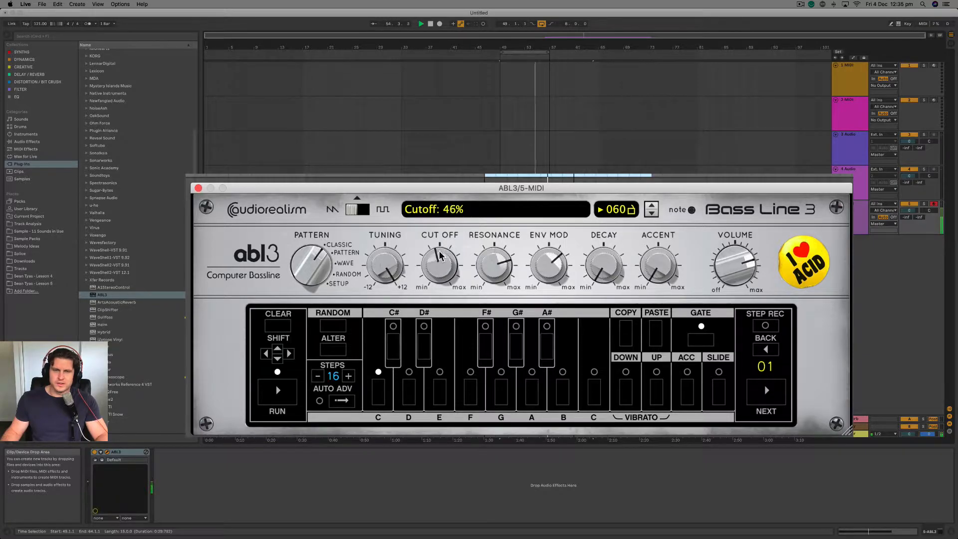
Turn the envelope modulation up to maximum and set the decay to 15%.
drag(603, 270, 611, 159)
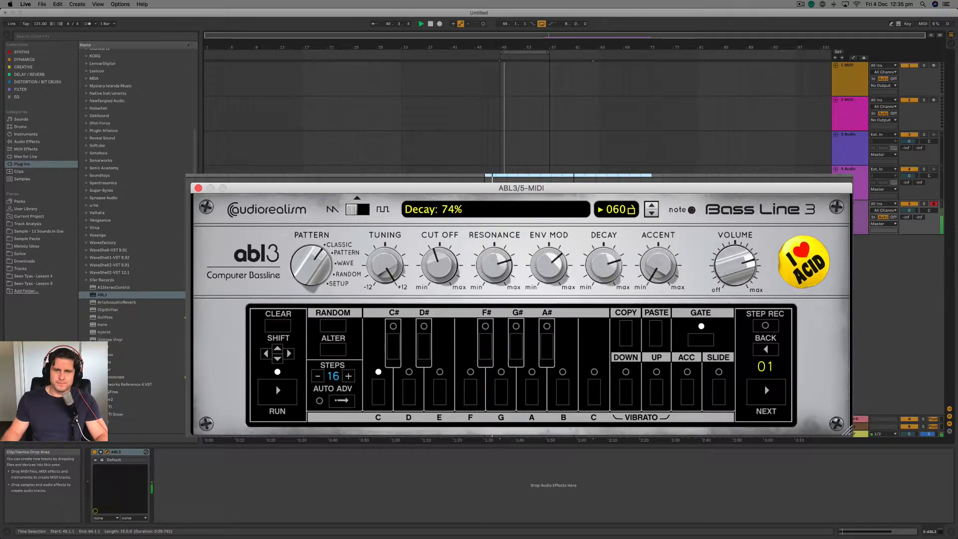
drag(543, 258, 543, 217)
drag(603, 265, 597, 349)
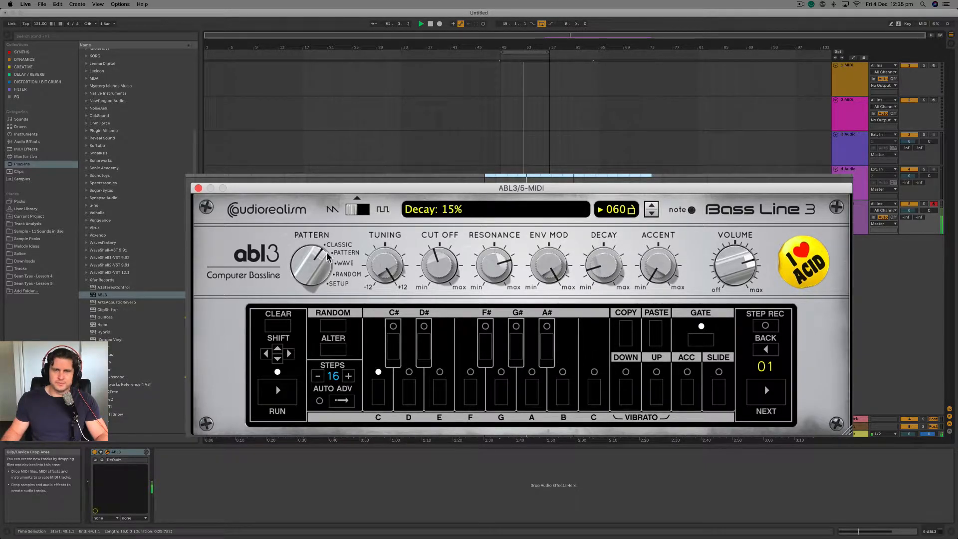
In the synth's pattern edit view, accent steps 3, 7 and 10 and set the accent amount to 60%.
drag(329, 227, 332, 194)
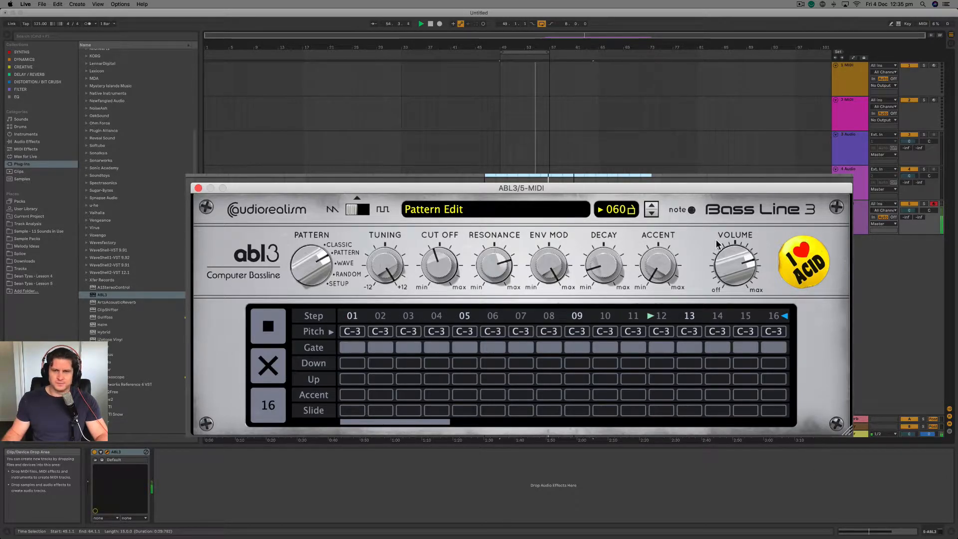
drag(650, 267, 649, 218)
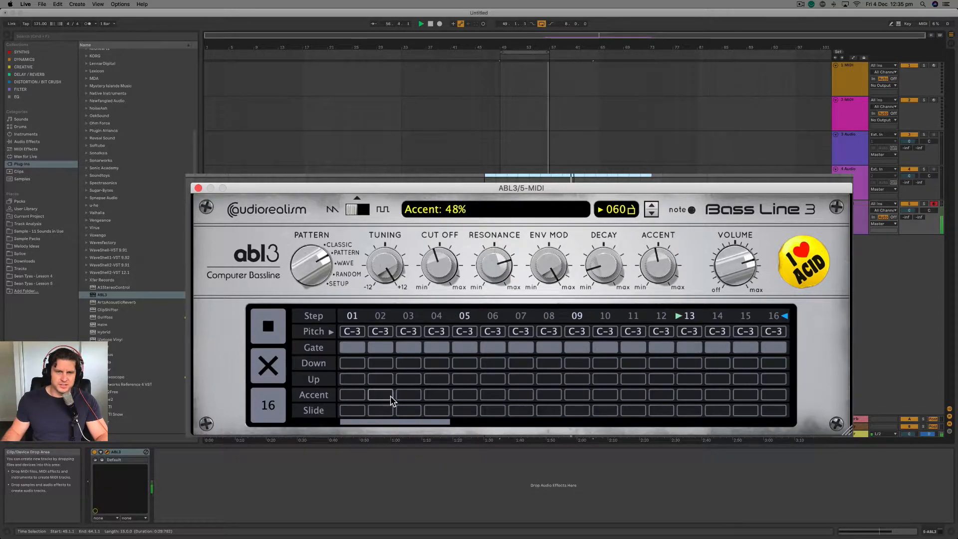
click(406, 398)
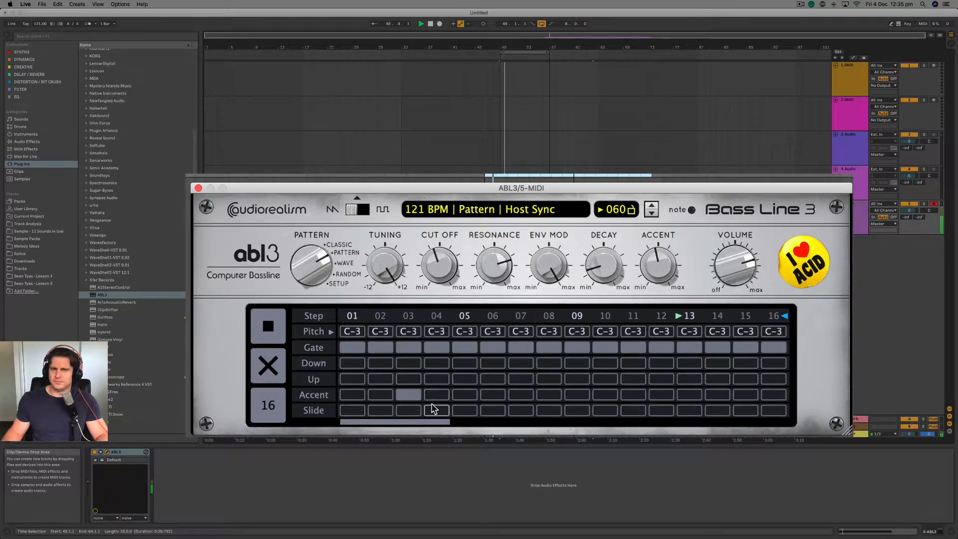
click(521, 395)
drag(663, 266, 672, 251)
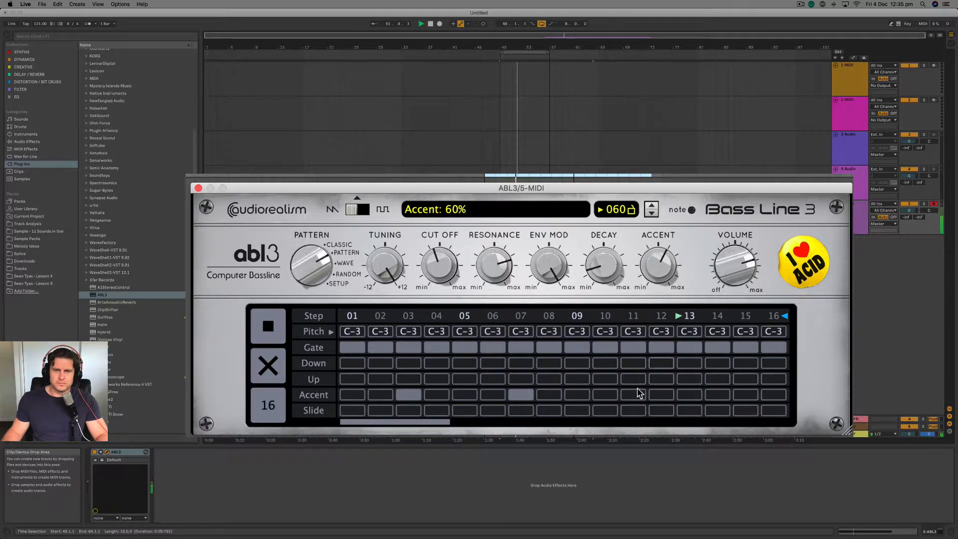
click(604, 395)
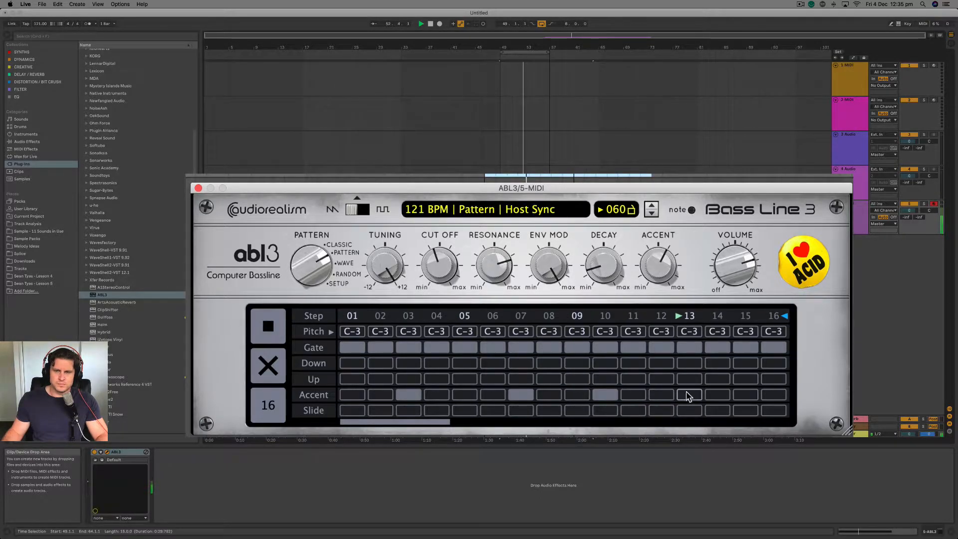
Accent steps 13 and 15 of the pattern, transposing step 13 up and step 15 down.
click(724, 397)
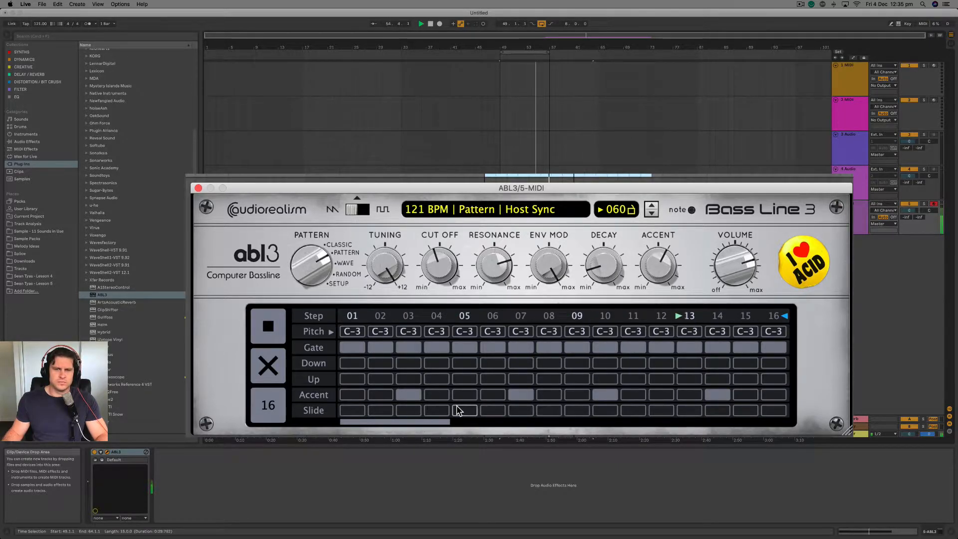
click(716, 395)
click(689, 394)
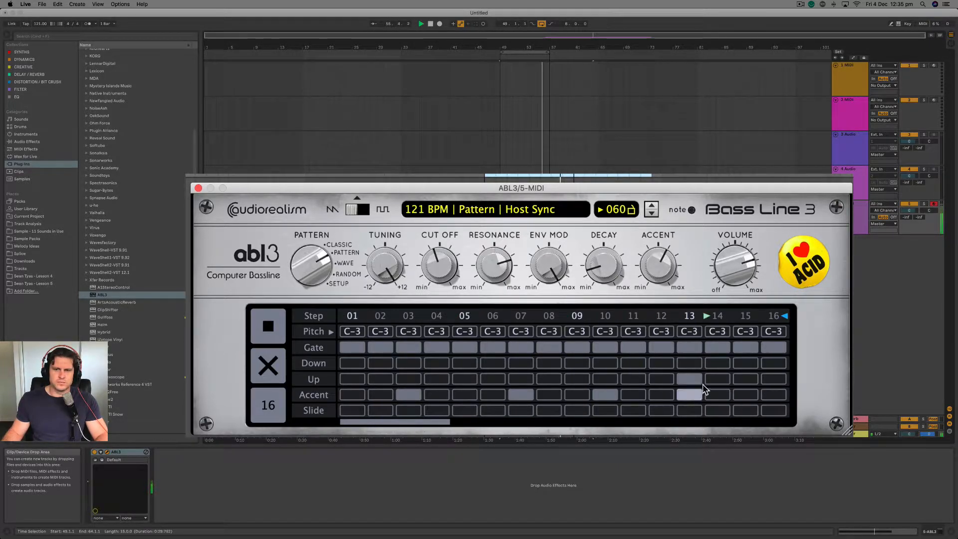
click(690, 379)
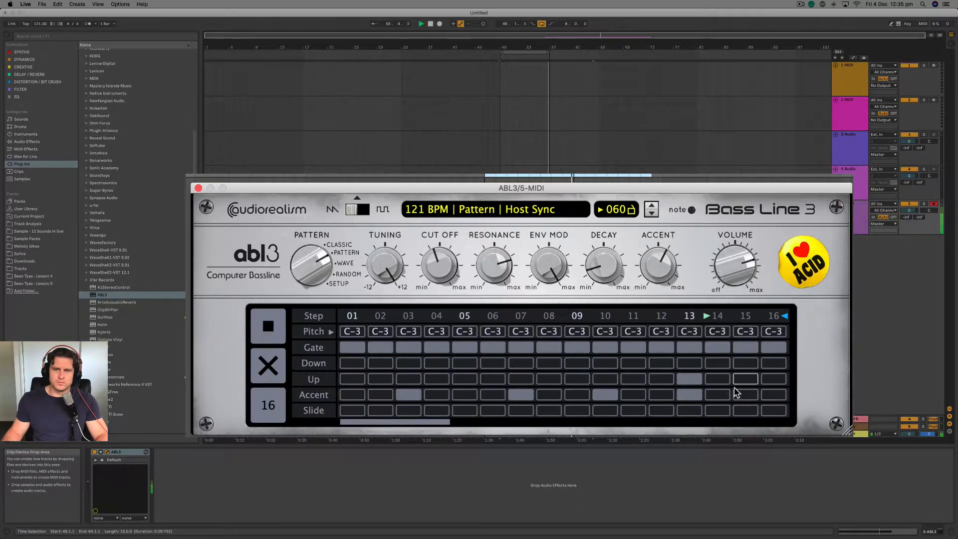
click(738, 397)
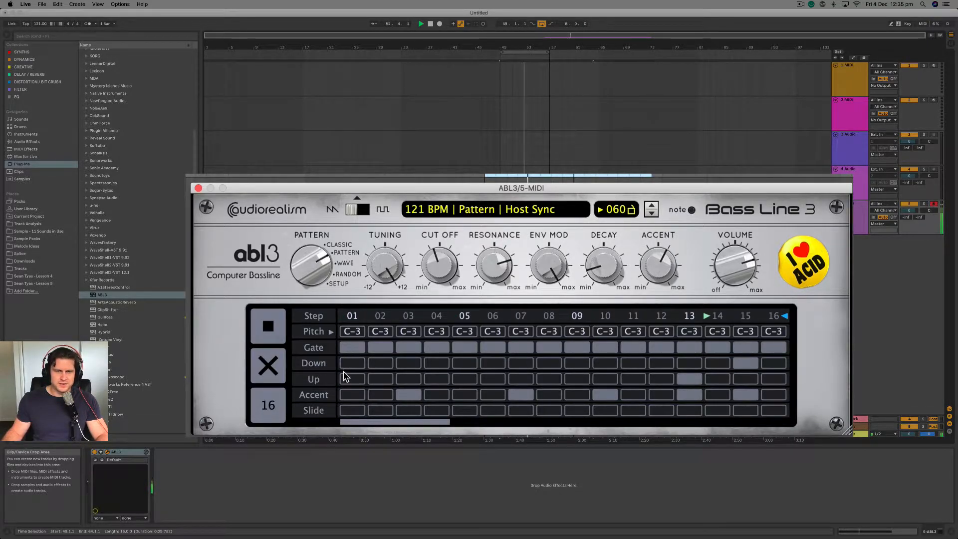
Transpose pattern steps 3, 9 and 16 down and step 5 up.
click(413, 364)
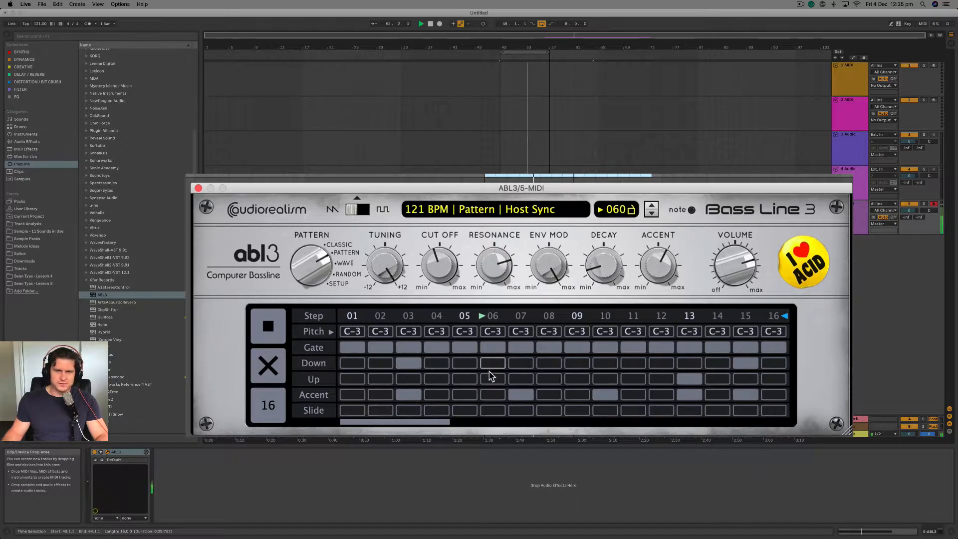
click(582, 364)
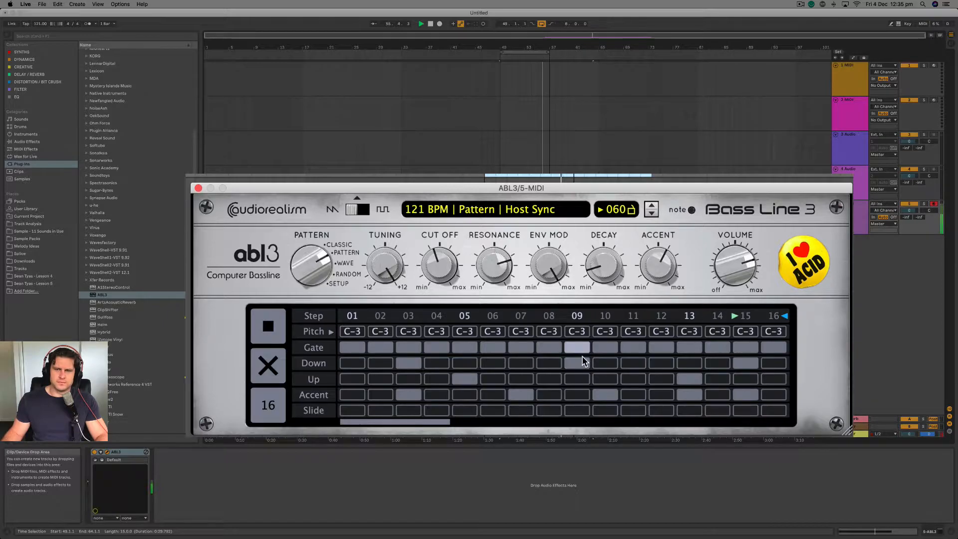
click(776, 365)
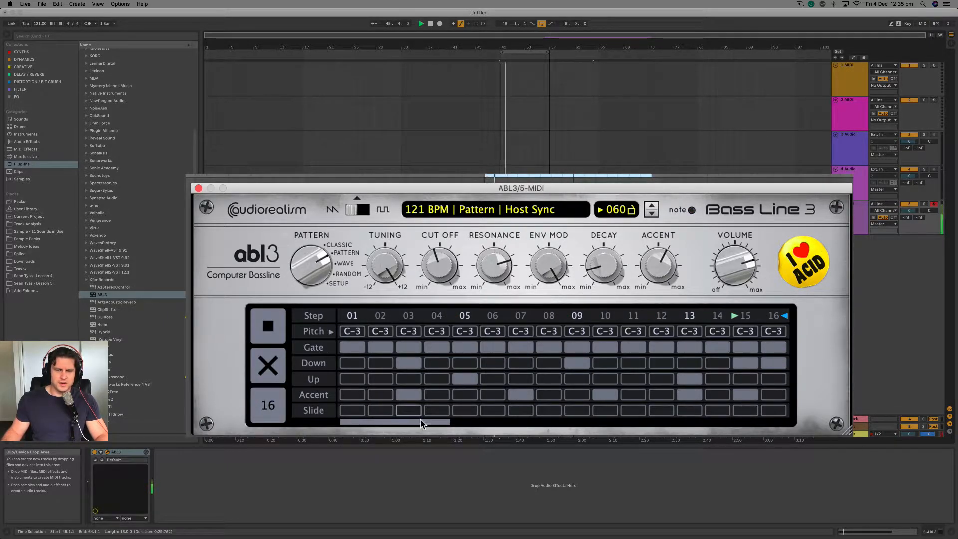
Add slides to pattern steps 3 and 13, leaving step 15 without one.
click(409, 410)
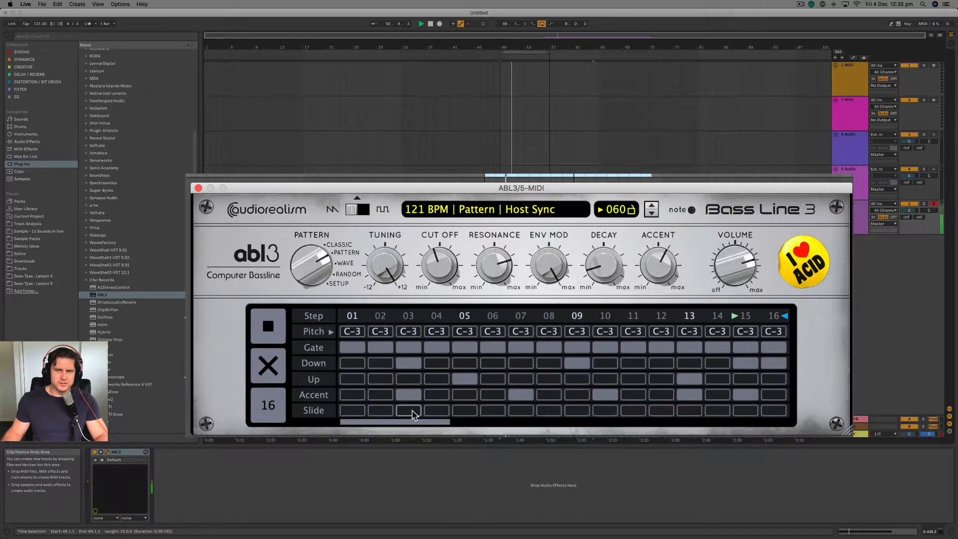
click(747, 411)
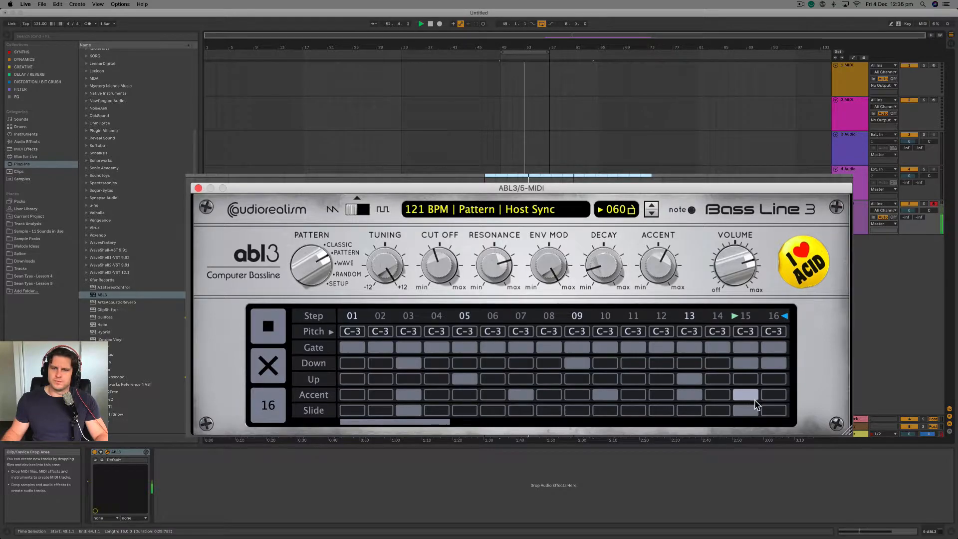
click(745, 411)
click(683, 412)
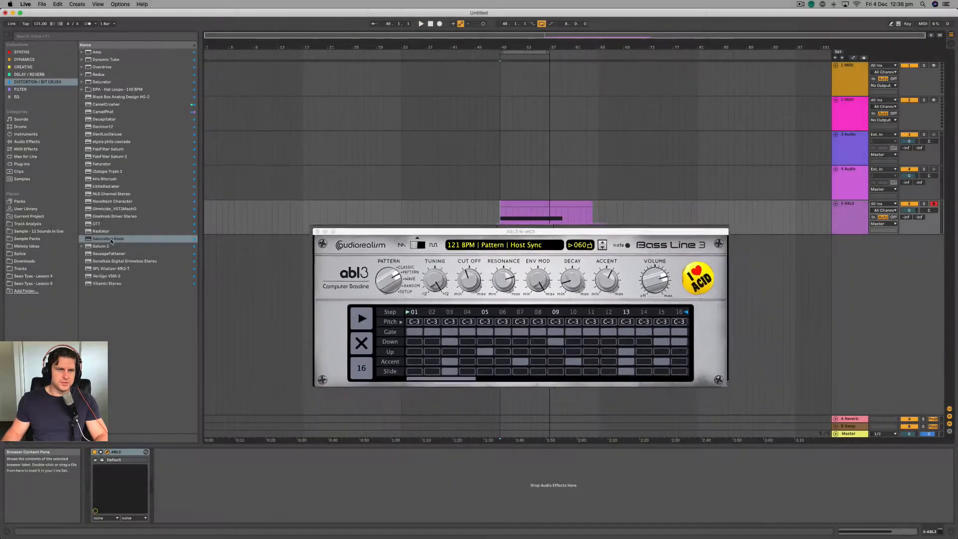
Add the Saturation Knob effect after ABL3 on the track and turn up its saturation during playback.
click(111, 239)
key(space)
drag(387, 293, 387, 276)
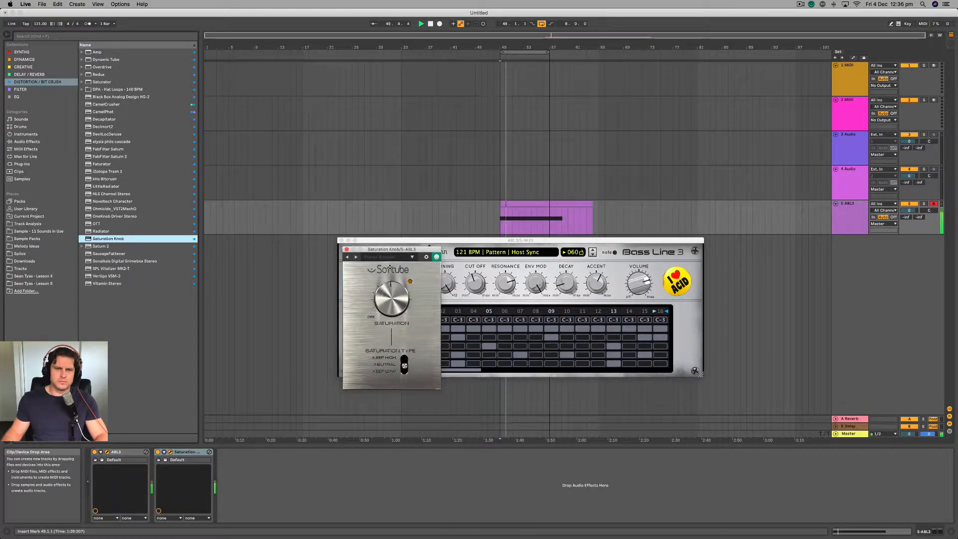
Set the saturation type to Keep High and sweep the ABL3 cutoff up to 67% and back down during playback.
click(471, 291)
drag(471, 292, 471, 270)
click(410, 381)
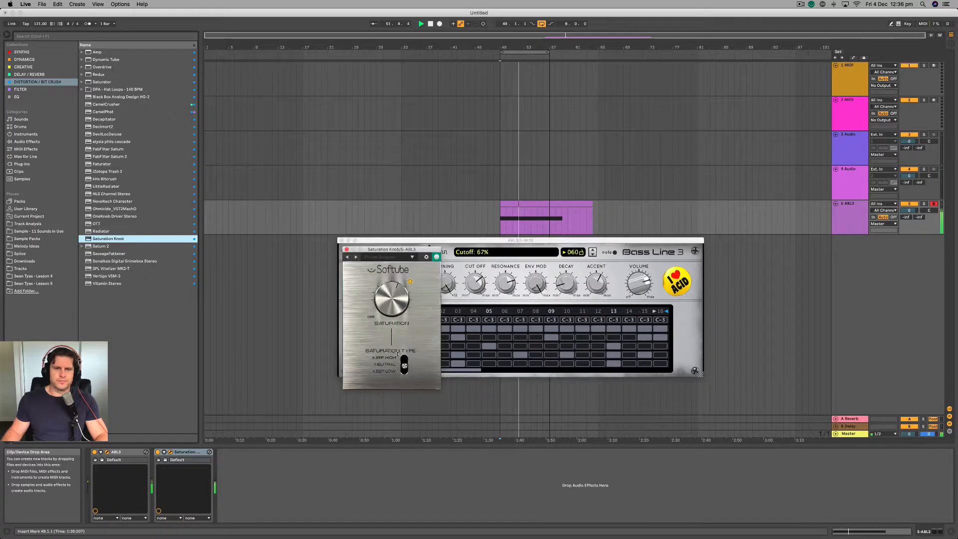
drag(466, 241, 481, 219)
mouse_move(492, 260)
mouse_down()
mouse_move(493, 251)
mouse_move(487, 284)
mouse_move(485, 253)
mouse_up()
key(space)
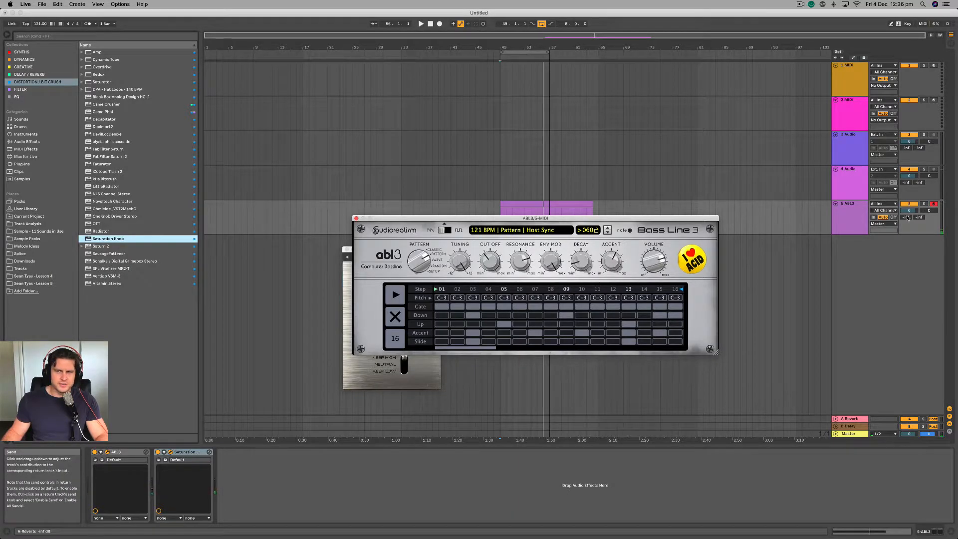
During playback, raise the ABL3 track's reverb send to about -13.7 dB and its delay send to about -7.8 dB.
key(space)
drag(907, 218, 907, 210)
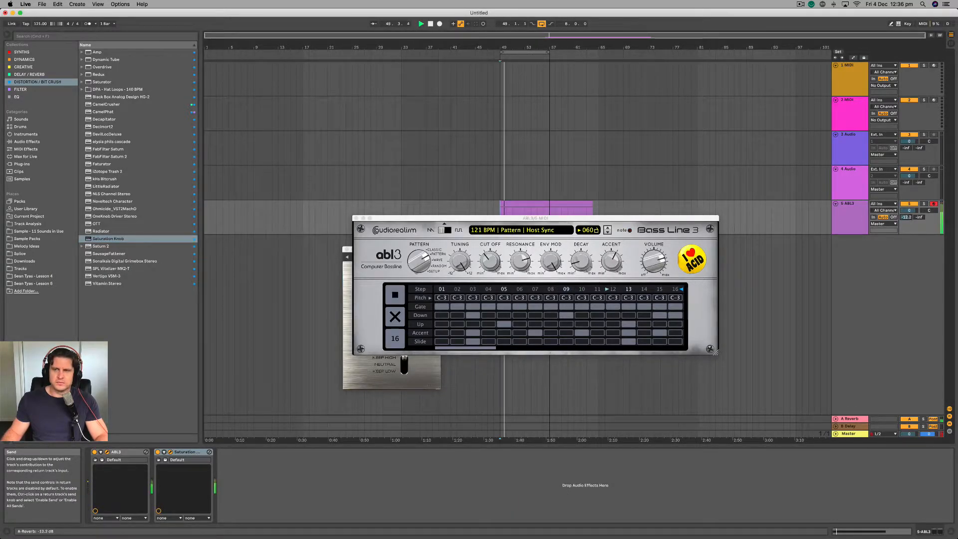
mouse_move(919, 217)
mouse_down()
mouse_move(919, 204)
mouse_move(919, 224)
mouse_up()
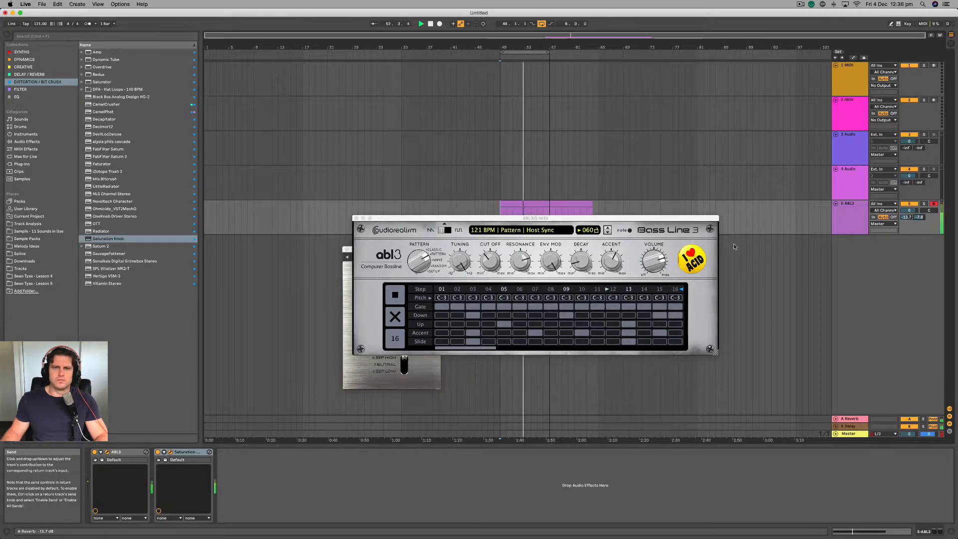
Sweep the ABL3 cutoff down to 23% and up to 50%, and place the Saturation Knob window beside the synth.
click(482, 256)
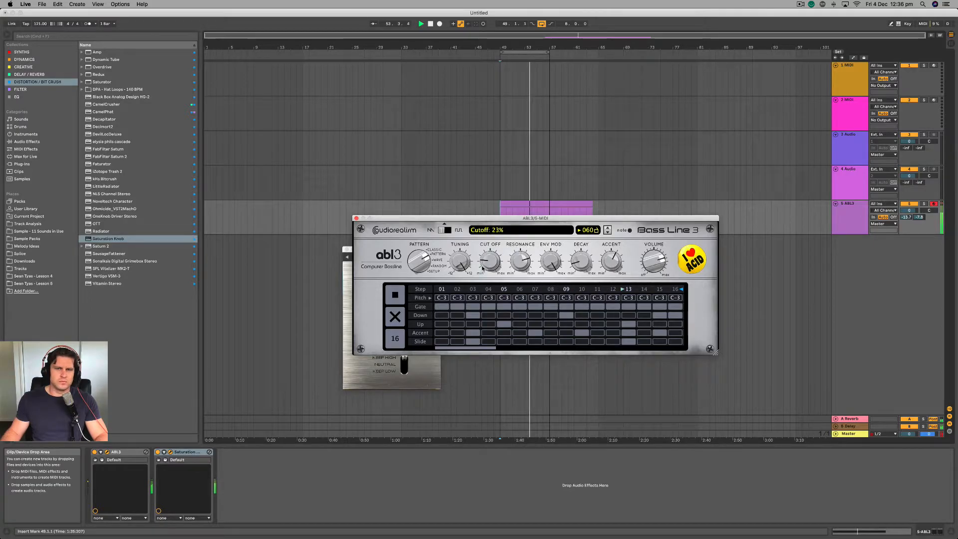
drag(484, 258, 493, 235)
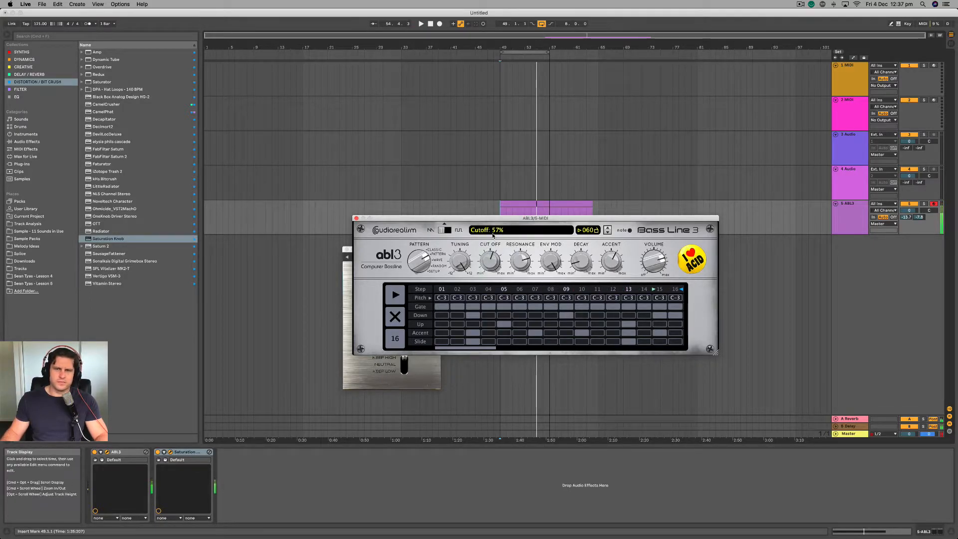
click(350, 332)
drag(381, 249, 290, 217)
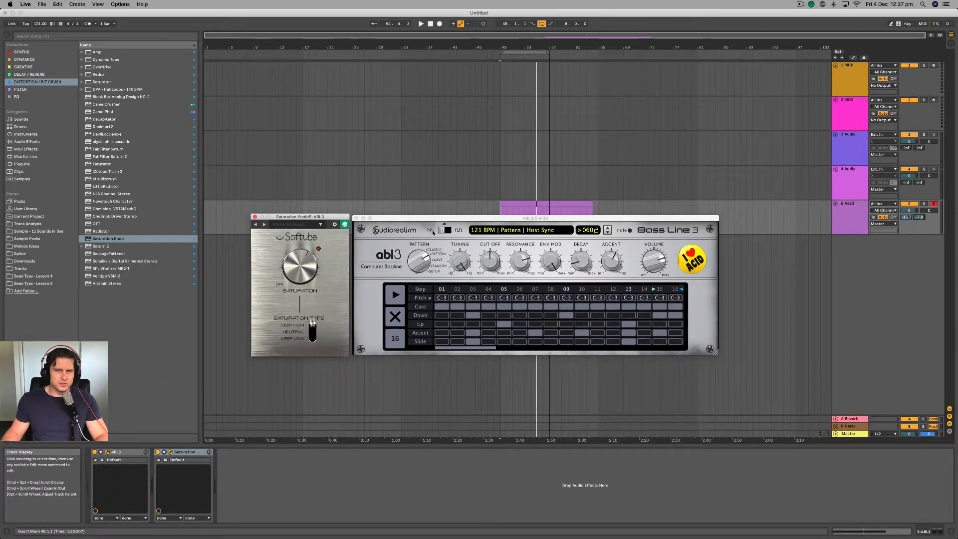
Switch the ABL3 waveform to square and lower the cutoff to 20% while listening to the pattern.
click(487, 264)
key(space)
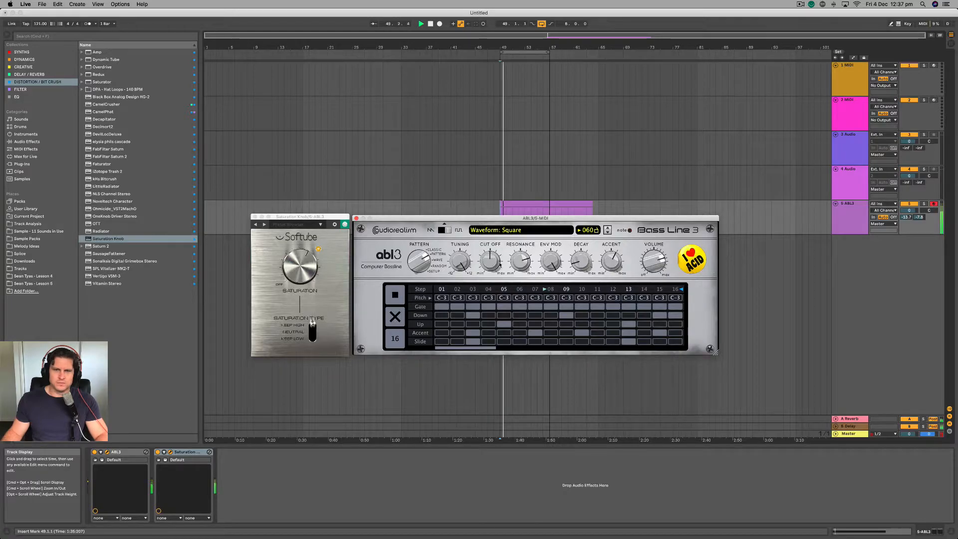
drag(486, 264, 484, 263)
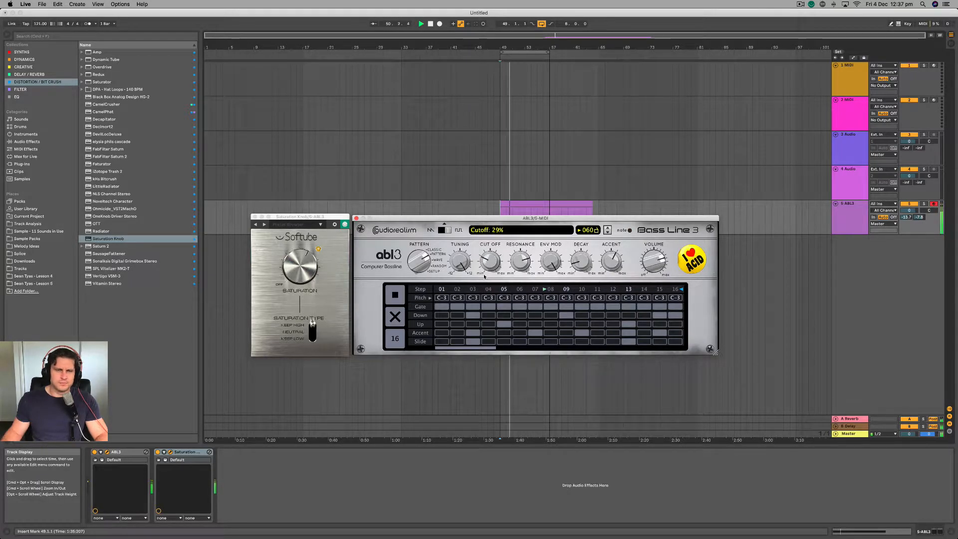
drag(484, 263, 475, 288)
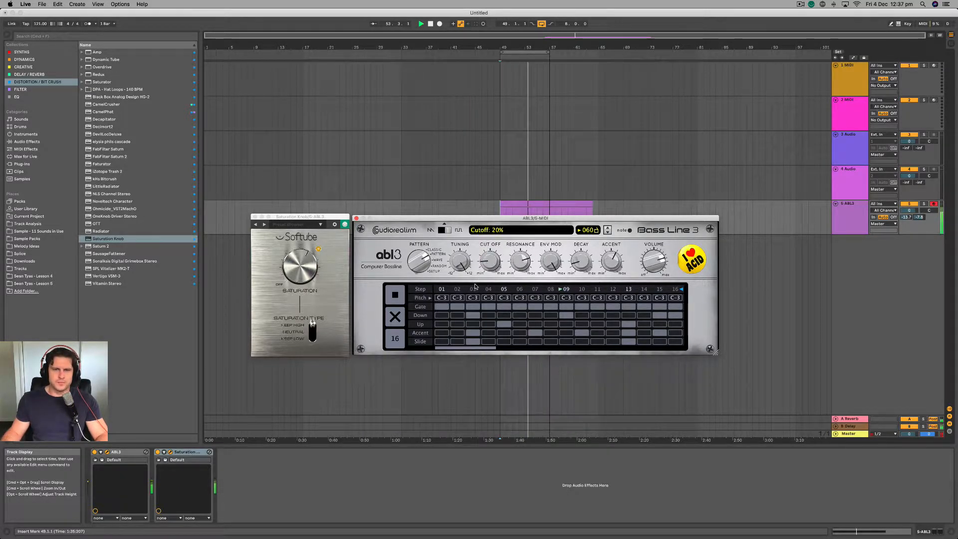
key(space)
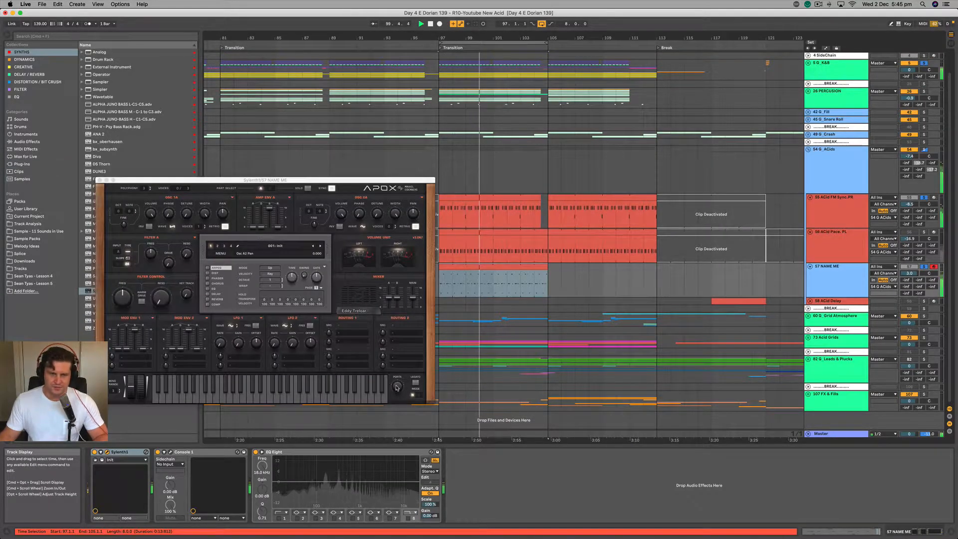
Enable mono legato in Sylenth1, and solo the 57 NAME ME track with its volume lowered to about 1.4 dB.
click(415, 383)
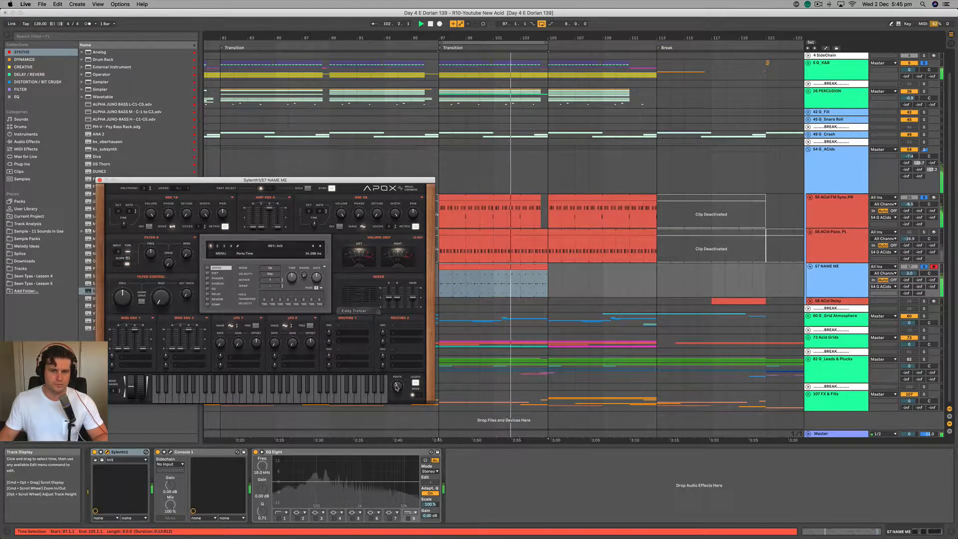
click(848, 285)
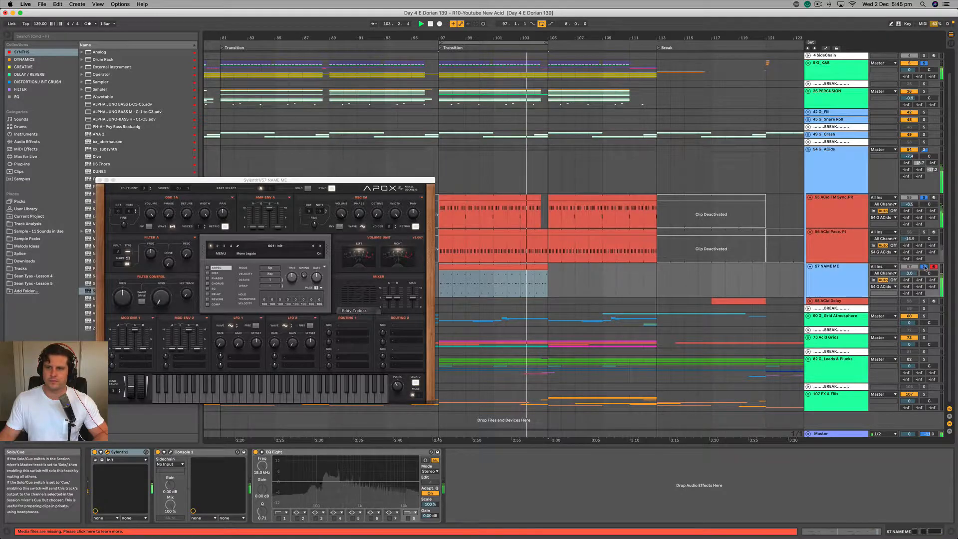
drag(909, 273, 909, 278)
key(space)
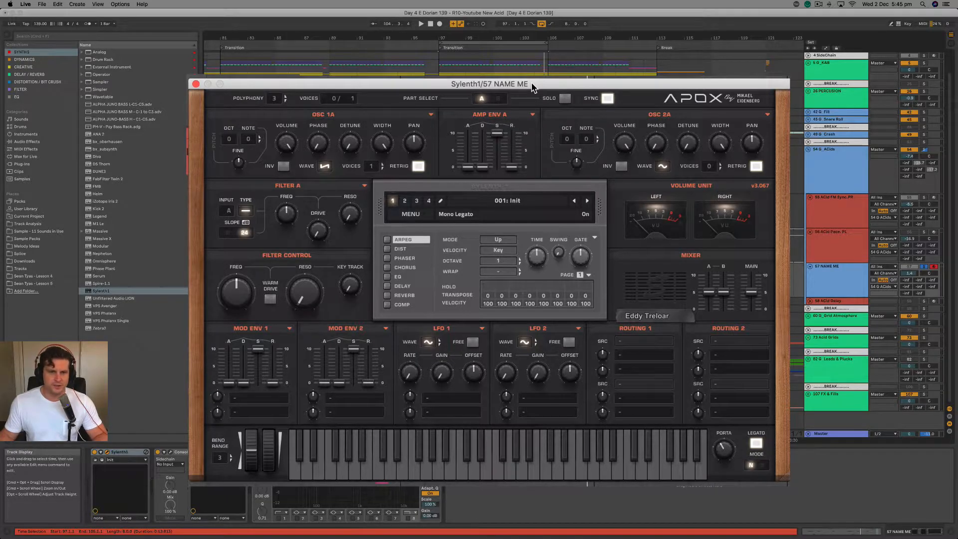
Set Filter A to low-pass and route Mod Env 1's first destination to Cutoff A and B.
click(245, 210)
click(265, 248)
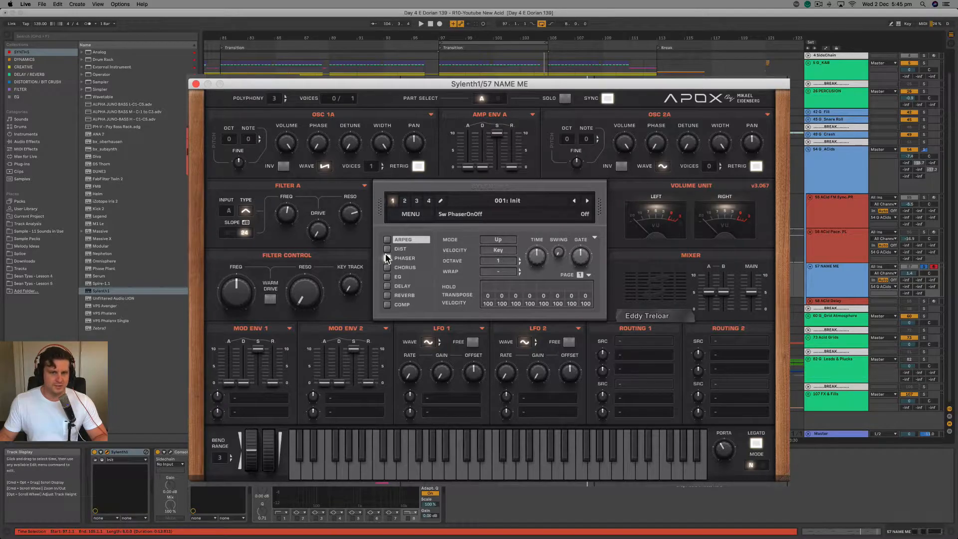
click(266, 401)
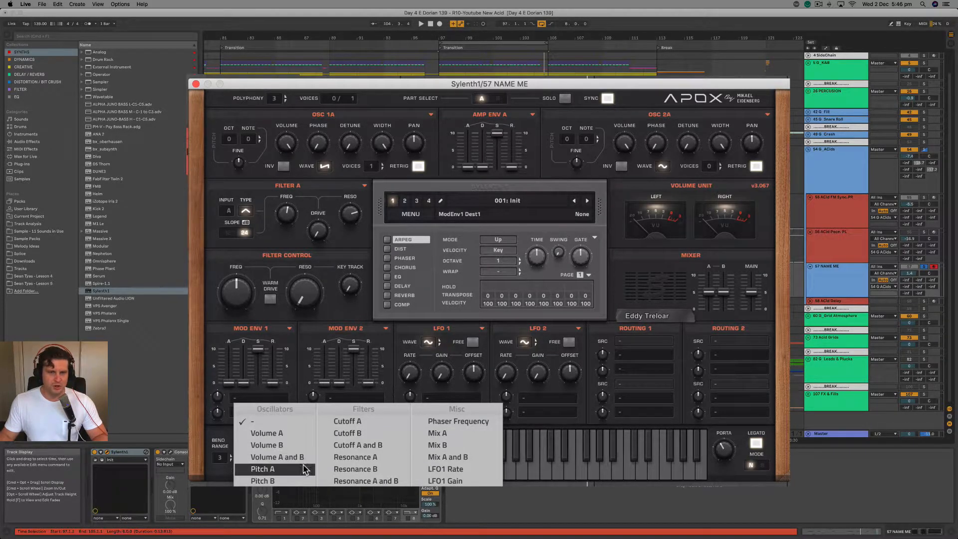
click(367, 449)
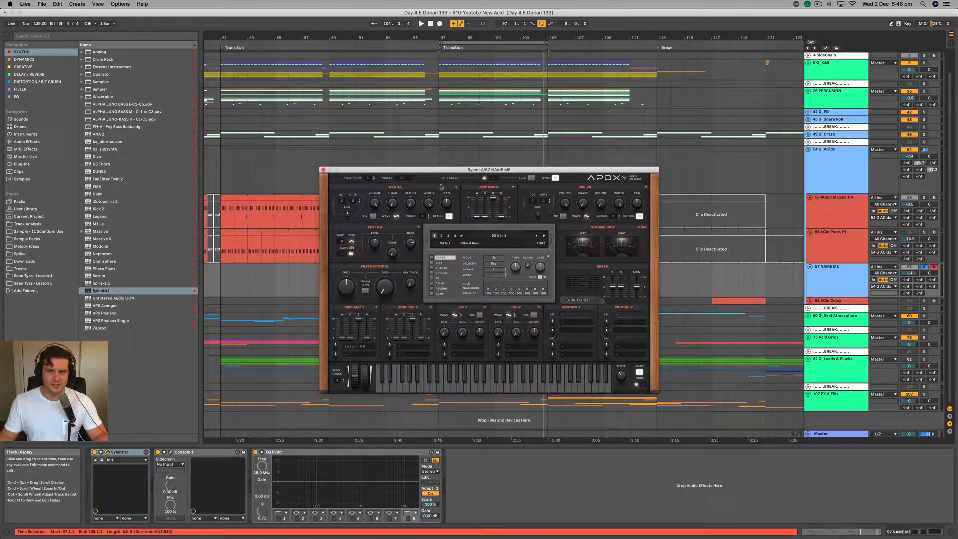
During playback, lower Filter A's cutoff frequency and bring Mod Env 1's sustain down to zero.
drag(544, 170, 497, 152)
key(space)
click(312, 223)
mouse_move(313, 223)
mouse_down()
mouse_move(311, 245)
mouse_move(311, 236)
mouse_up()
mouse_move(254, 225)
mouse_down()
mouse_move(257, 207)
mouse_move(247, 229)
mouse_up()
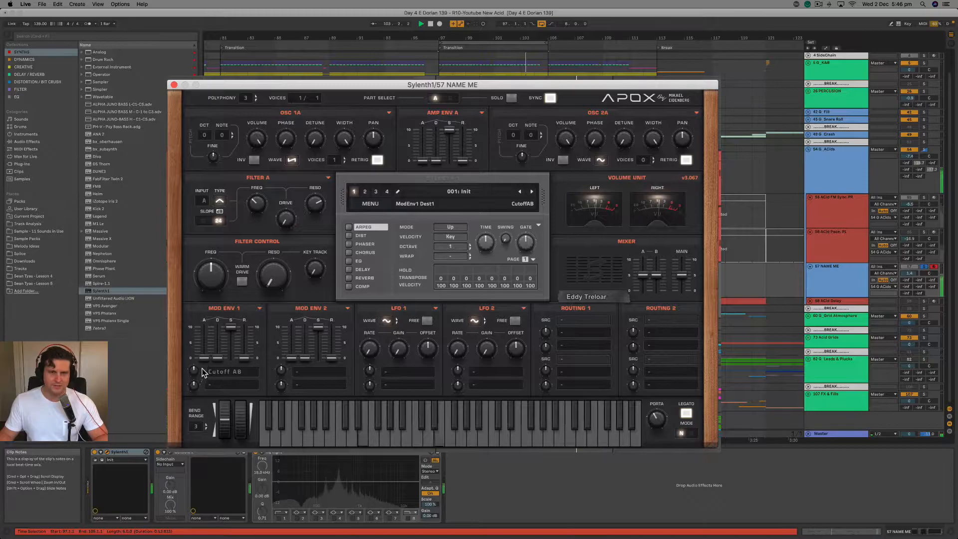
drag(230, 327, 227, 359)
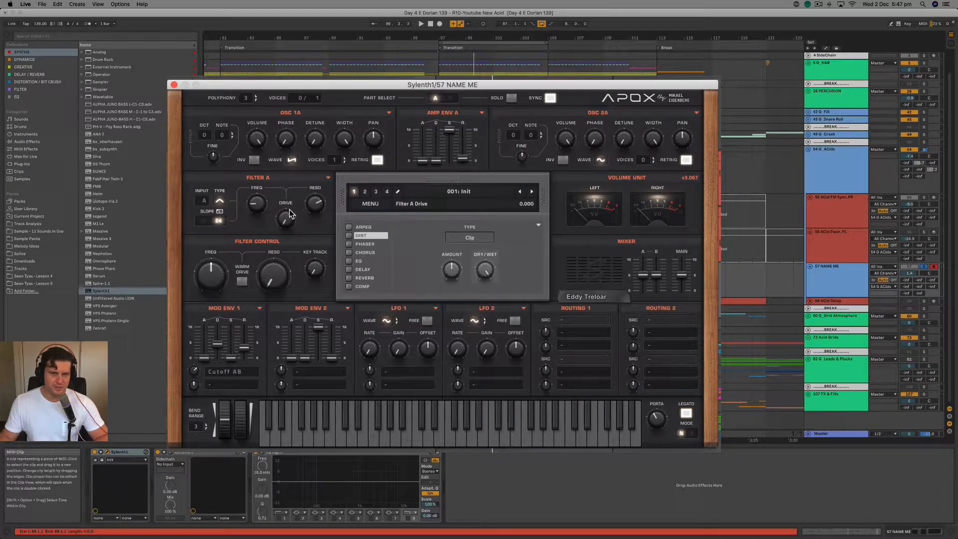
Adjust Filter A's drive and lower the Filter Control cutoff to about 4.6 while listening to the pattern.
key(space)
drag(291, 214, 291, 195)
drag(216, 259, 207, 283)
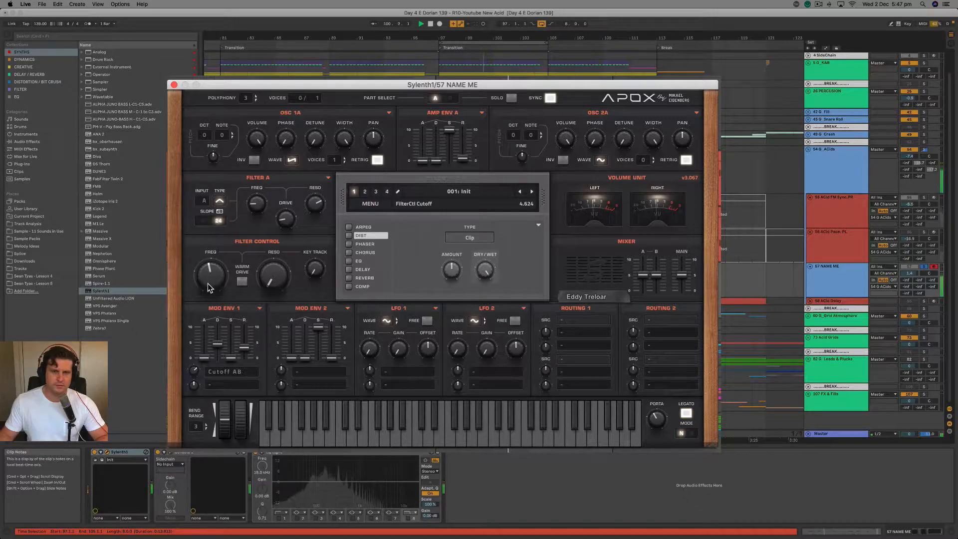
Turn off retrigger on Osc A1, give it 2 voices, and adjust the Filter Control cutoff during playback.
click(377, 161)
drag(335, 159, 325, 211)
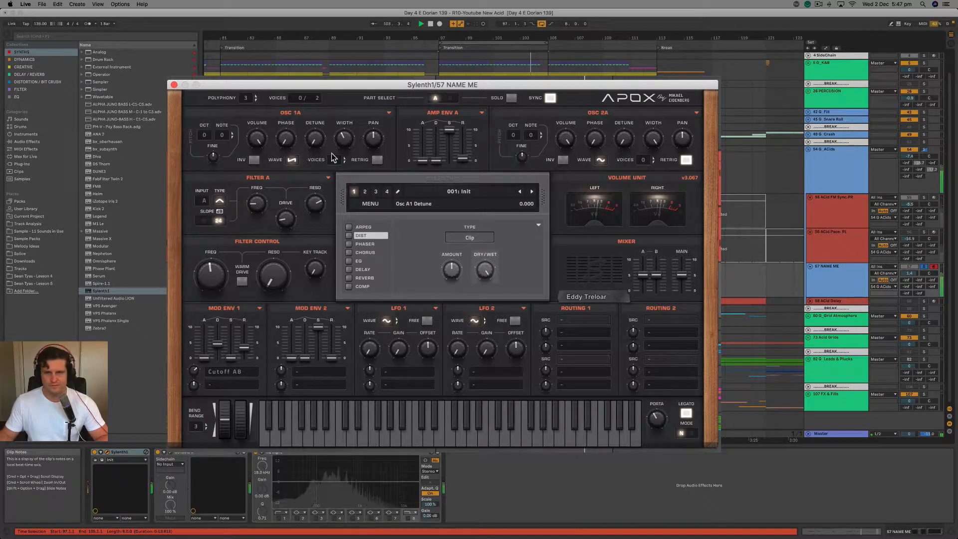
mouse_move(211, 274)
mouse_down()
mouse_move(212, 257)
mouse_move(212, 266)
mouse_up()
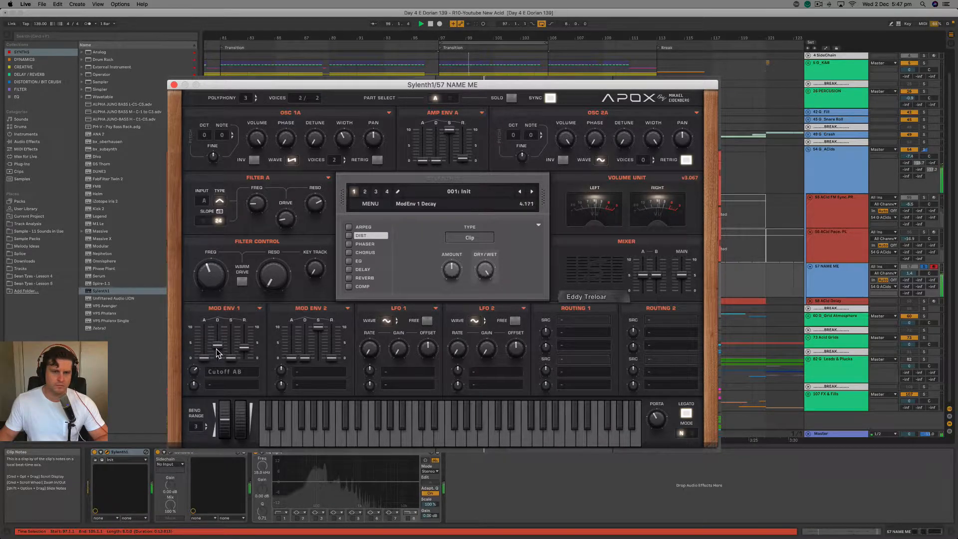
key(space)
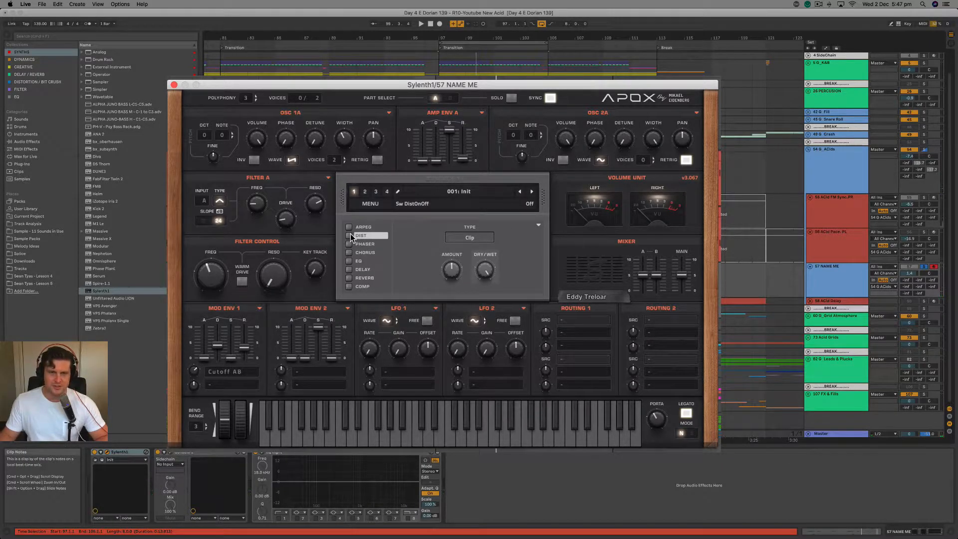
Enable the Clip distortion with an amount of about 5.7, and lengthen the amp envelope's release slightly.
key(space)
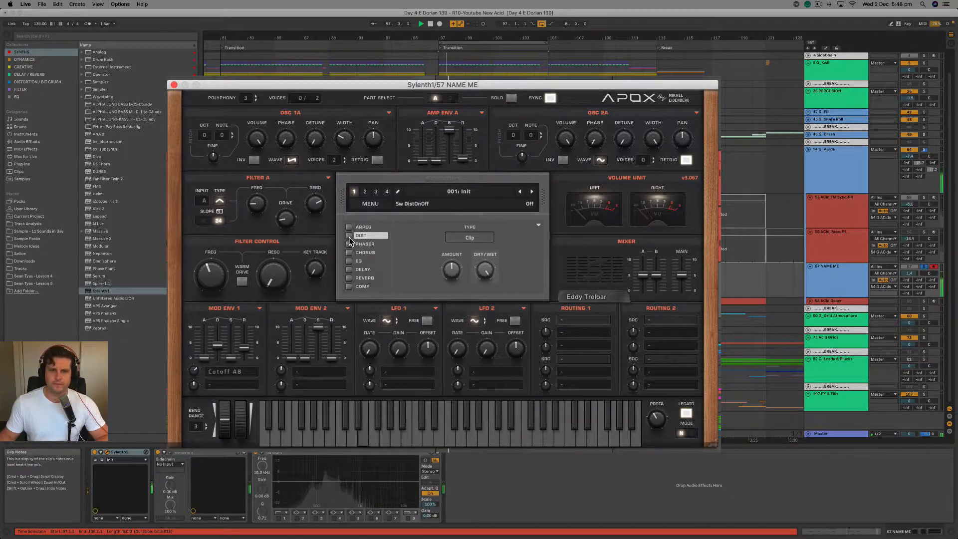
click(349, 237)
drag(480, 372, 481, 371)
mouse_move(453, 270)
mouse_down()
mouse_move(453, 278)
mouse_move(453, 265)
mouse_move(479, 269)
mouse_move(450, 263)
mouse_up()
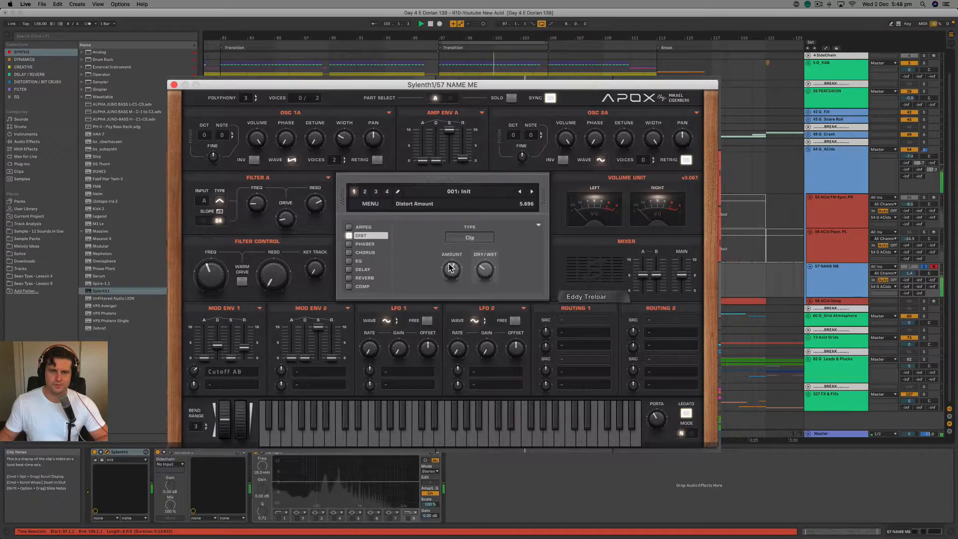
click(462, 160)
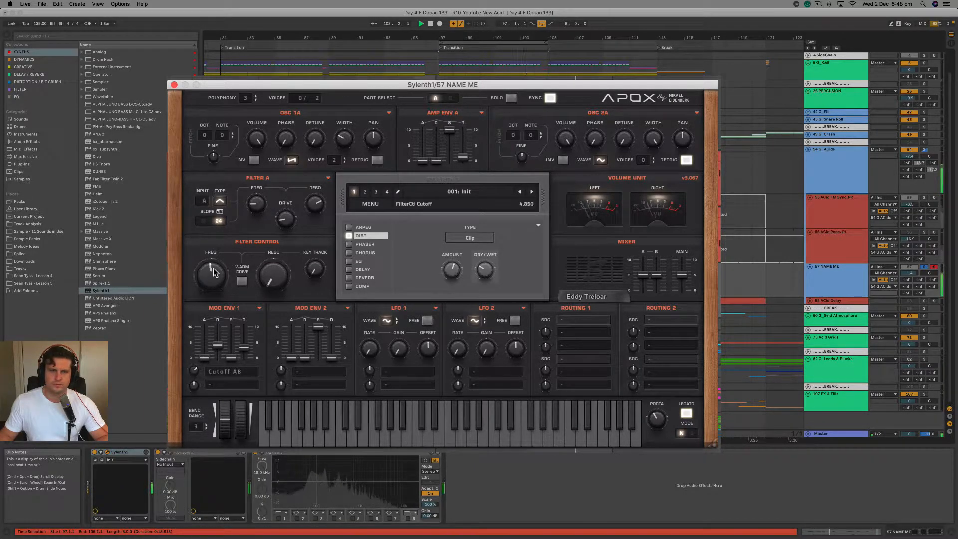
Switch the distortion type to OverDrive and lower Filter A's resonance to about 6.0 while sweeping the Filter Control cutoff.
drag(214, 263, 214, 275)
click(469, 237)
click(475, 248)
drag(220, 263, 214, 275)
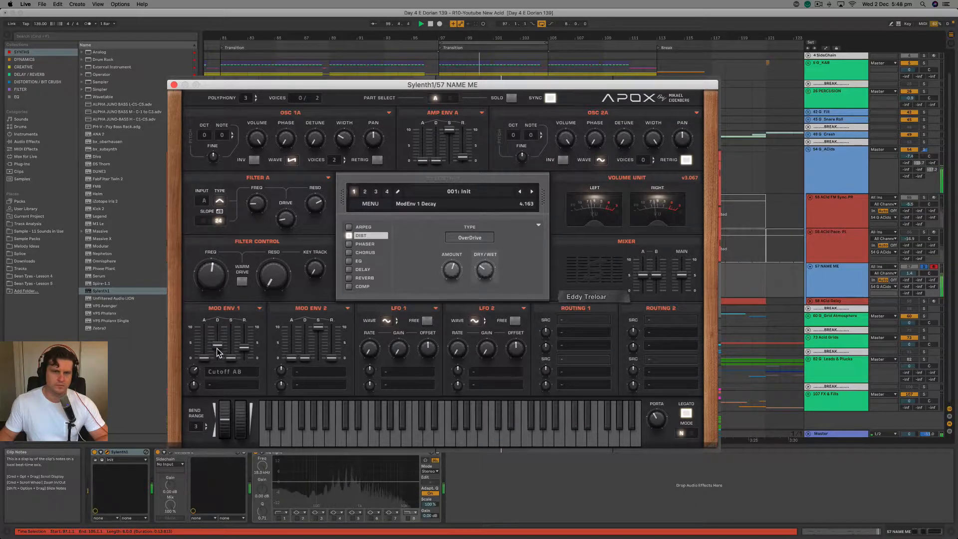
drag(196, 374, 193, 372)
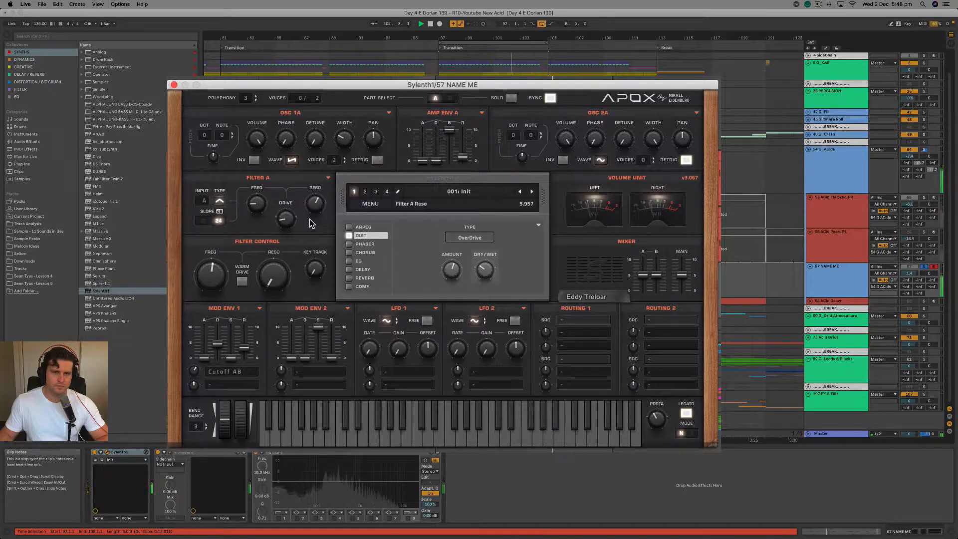
mouse_move(217, 269)
mouse_down()
mouse_move(205, 302)
mouse_move(208, 282)
mouse_up()
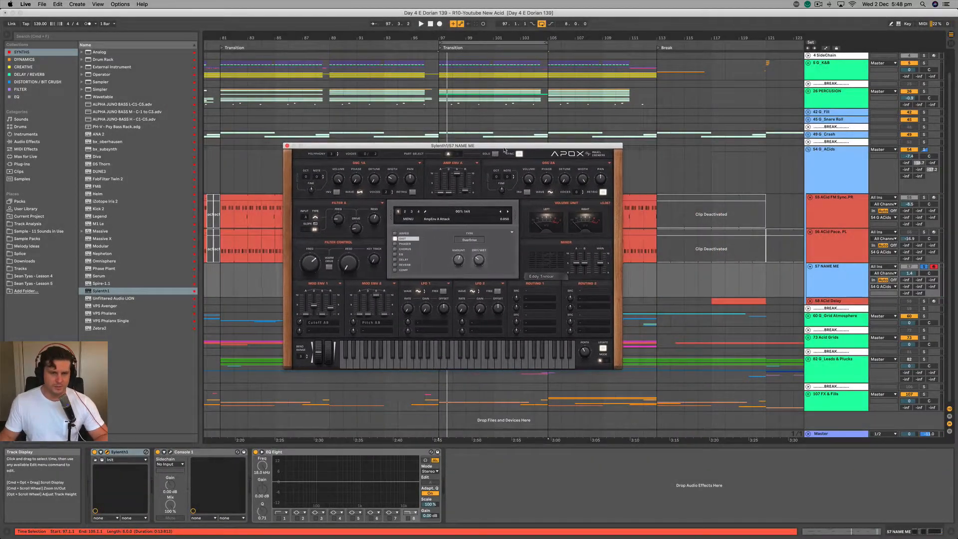
Route Mod Env 2 to Pitch A and B, and shorten its decay to a very low value.
drag(504, 149, 494, 154)
click(367, 301)
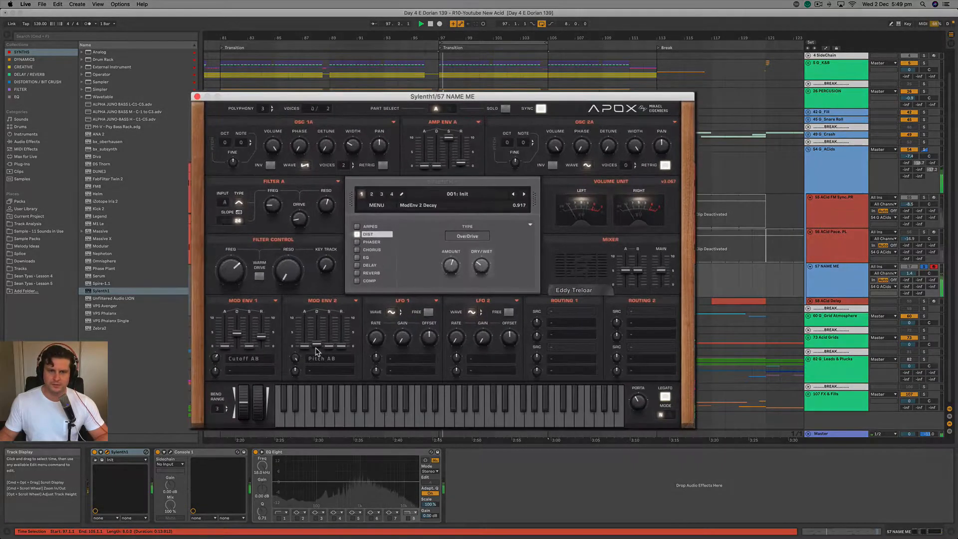
drag(315, 352, 288, 425)
drag(316, 346, 316, 347)
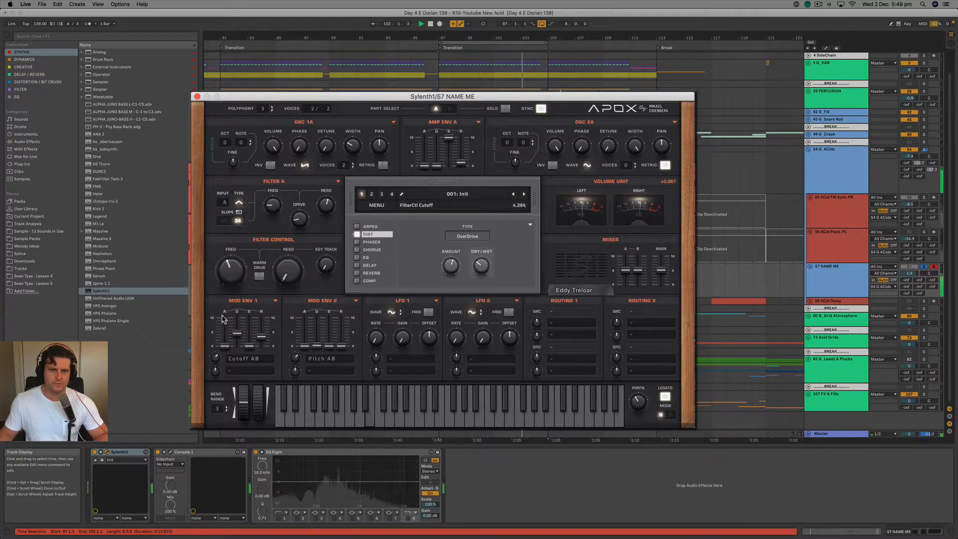
Try Warm Drive in Filter Control while moving the cutoff, switch it back off, and stop playback.
click(260, 276)
mouse_move(230, 265)
mouse_down()
mouse_move(237, 256)
mouse_move(229, 277)
mouse_up()
click(259, 278)
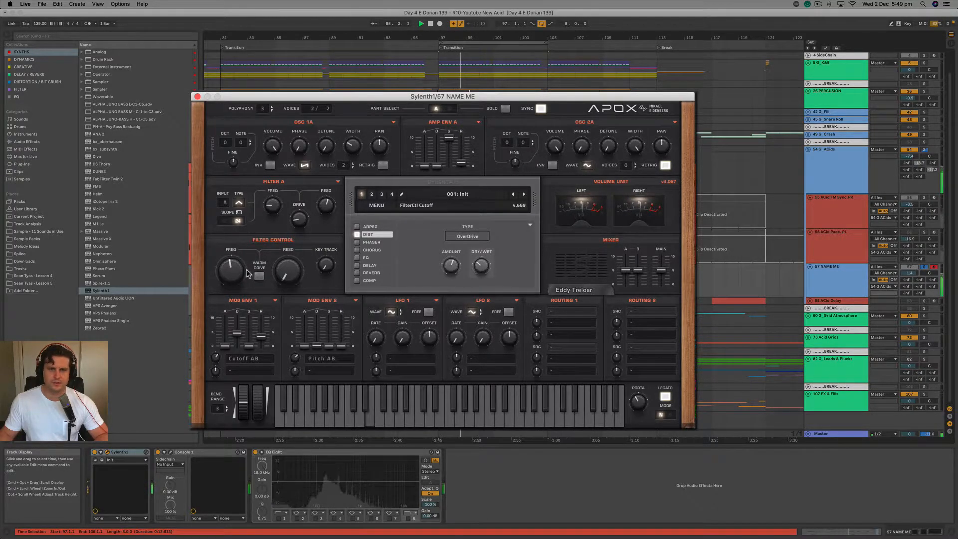
key(space)
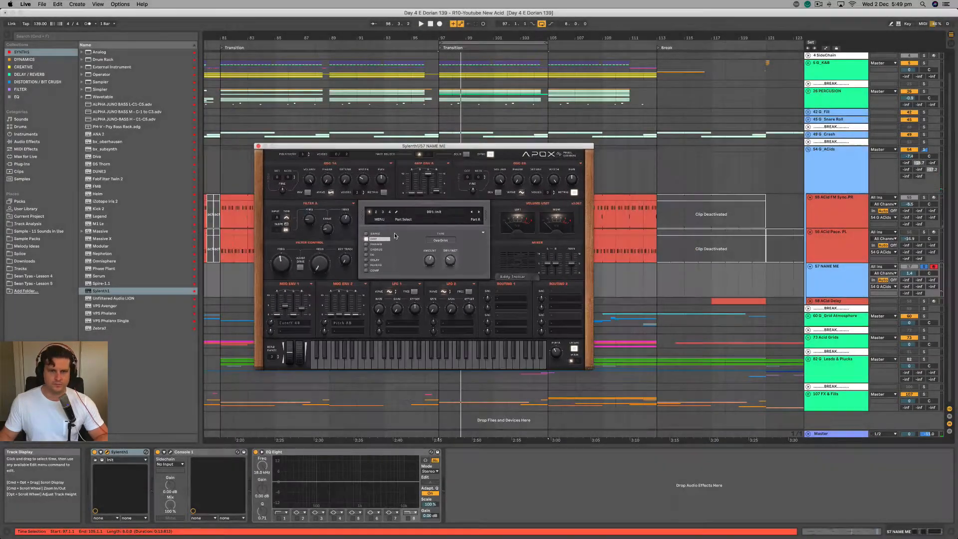
Enable the delay with a right time of 1/4T and about 43% dry/wet, and sweep the Filter Control cutoff.
click(374, 260)
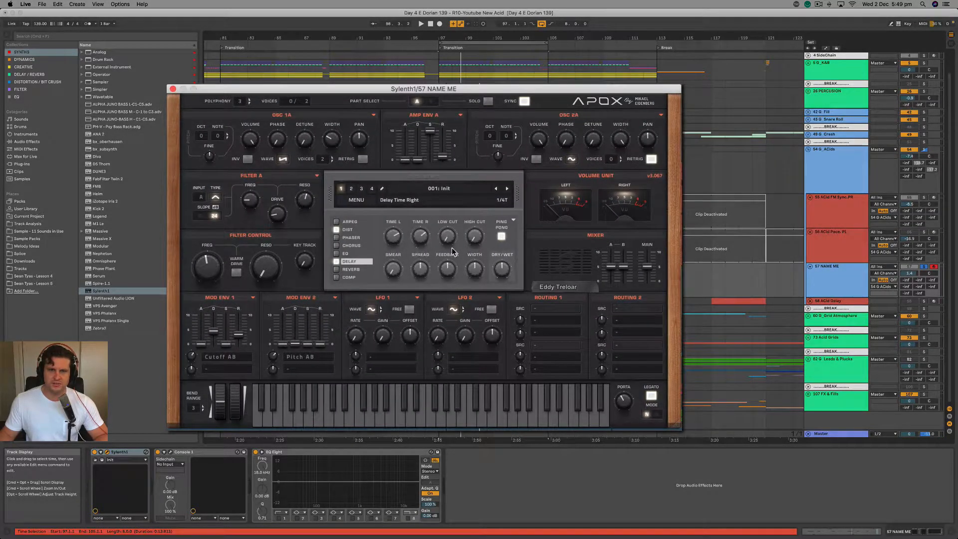
key(space)
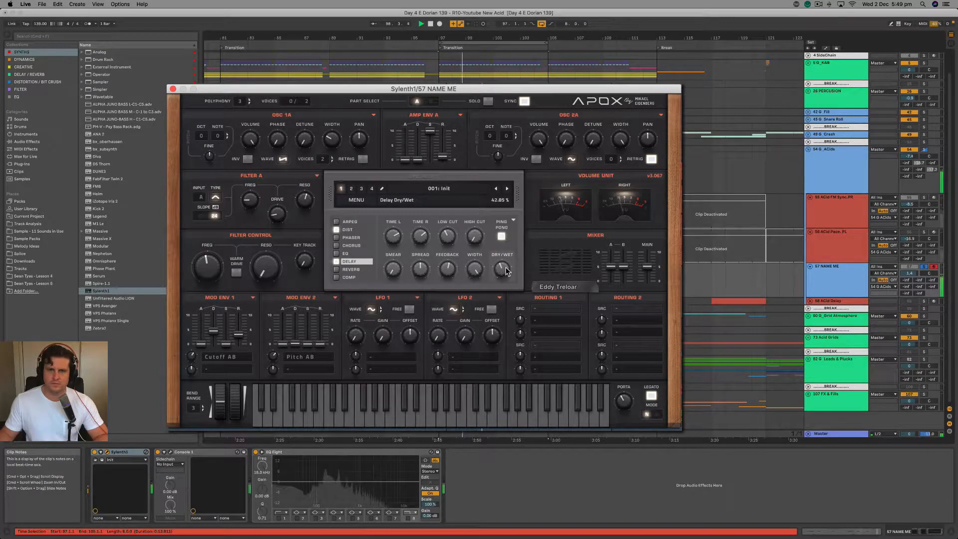
mouse_move(212, 260)
mouse_down()
mouse_move(218, 248)
mouse_move(206, 273)
mouse_move(217, 241)
mouse_move(205, 271)
mouse_up()
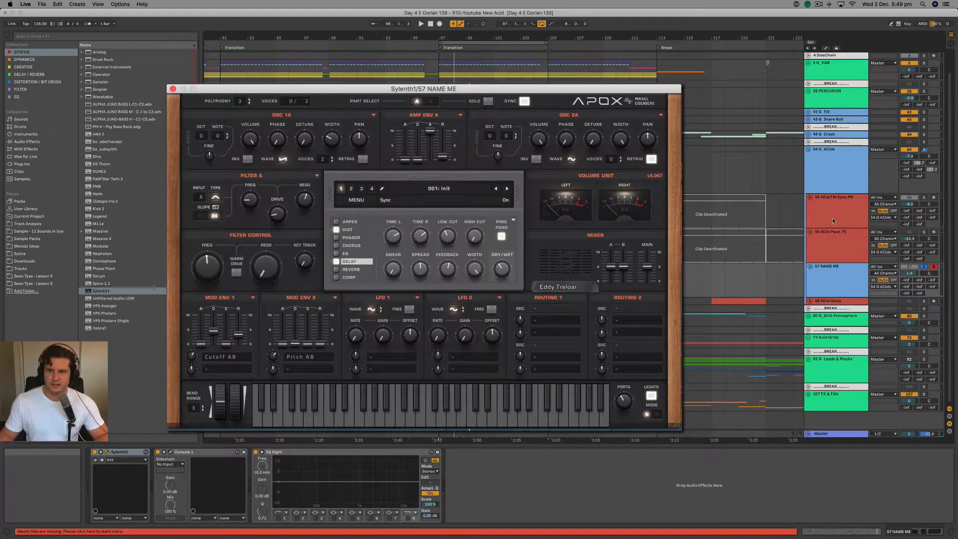
Play the acid with the 5 G_K&B group also soloed, raise the 57 NAME ME volume to 4.2 dB, and sweep the cutoff.
key(space)
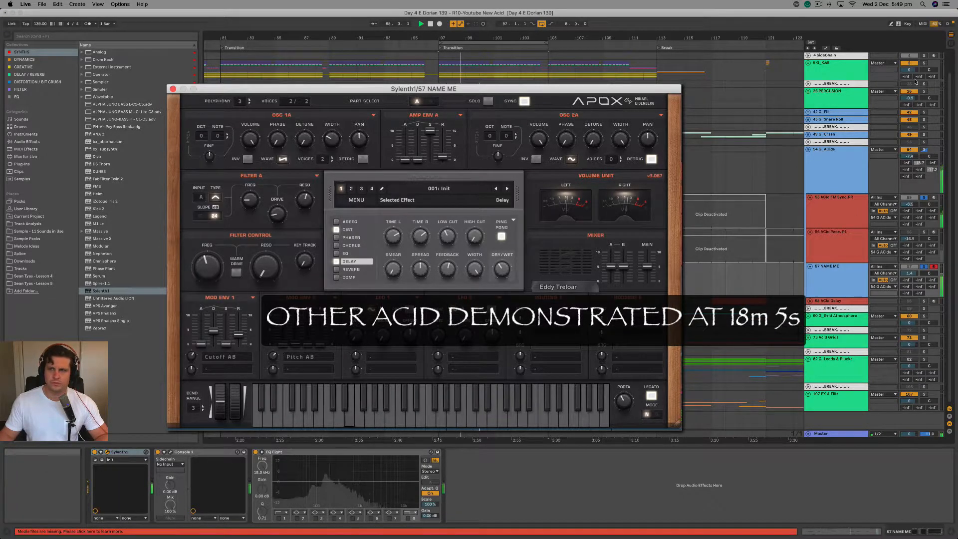
click(923, 63)
drag(212, 274, 212, 270)
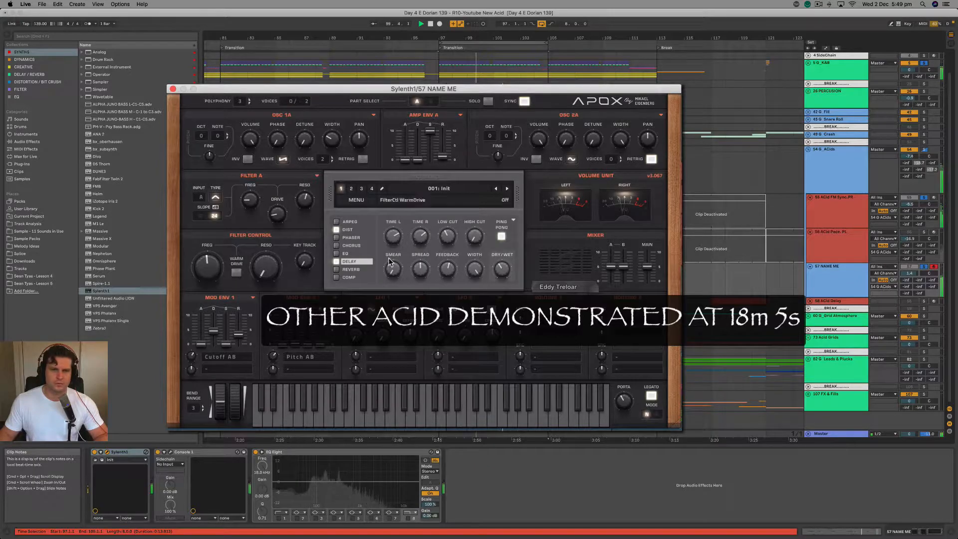
mouse_move(913, 298)
mouse_down()
mouse_move(913, 276)
mouse_move(913, 297)
mouse_up()
drag(209, 268, 216, 250)
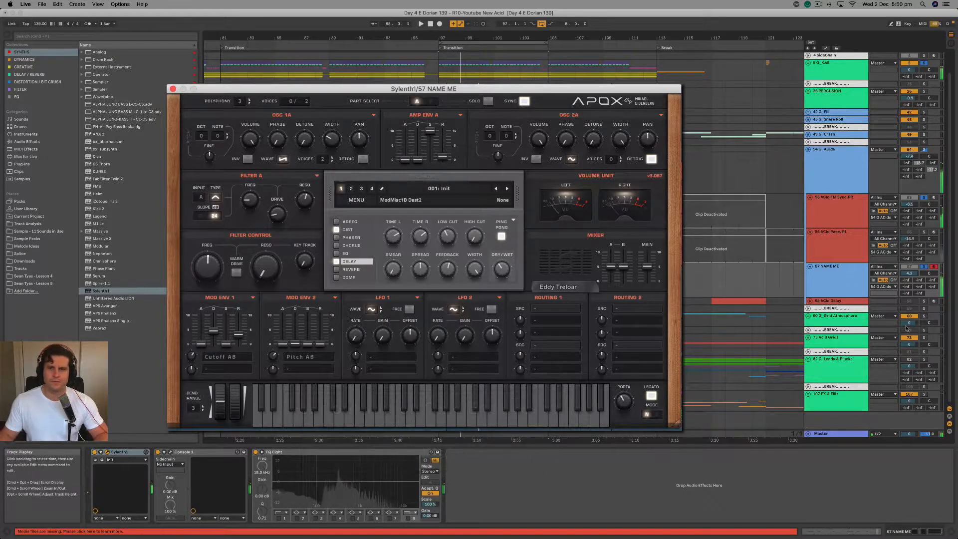
Select the 57 NAME ME track, solo it on its own, and return to its Sylenth1 window.
key(space)
click(837, 277)
click(376, 97)
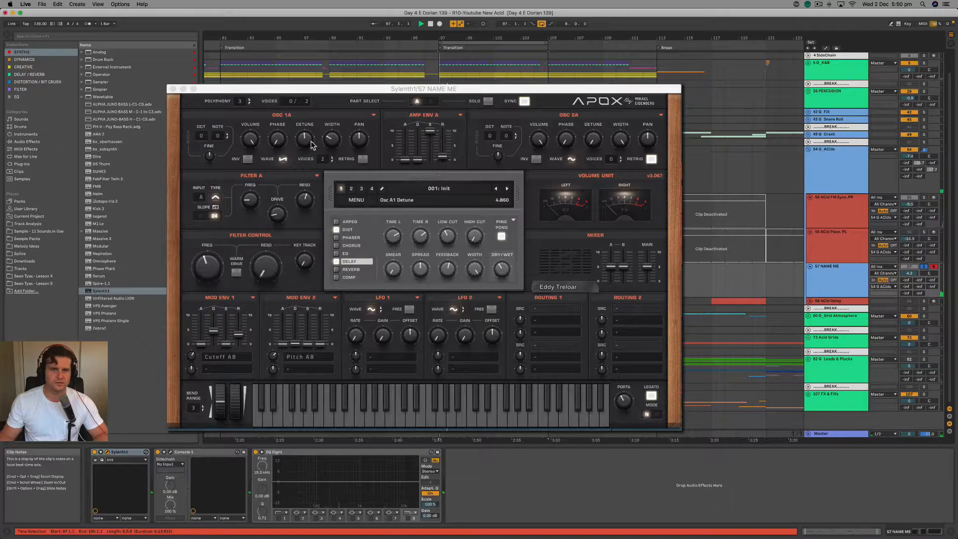
Raise Osc A1's detune to about 4.9, layer a 2-voice saw on Osc A2, and sweep the Filter Control cutoff.
drag(305, 138, 304, 131)
drag(206, 264, 207, 244)
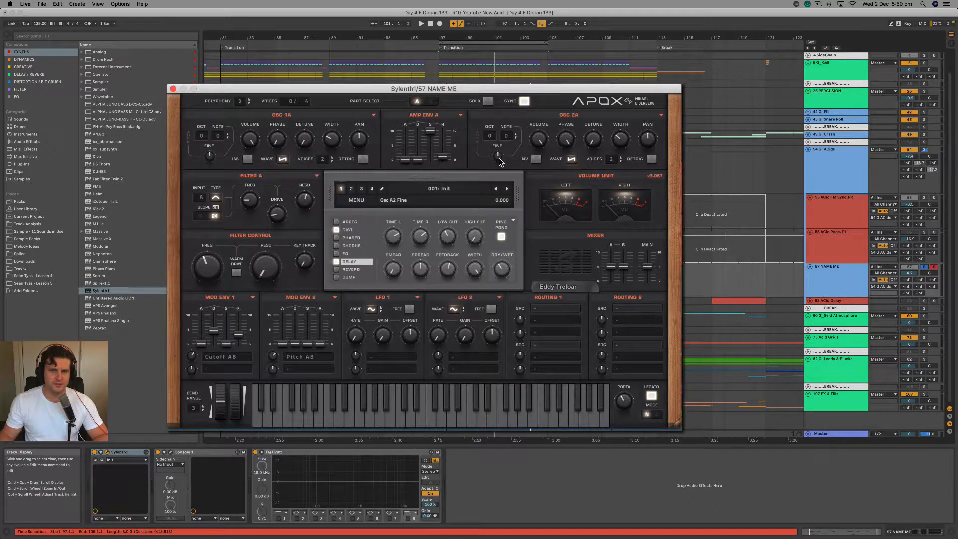
key(space)
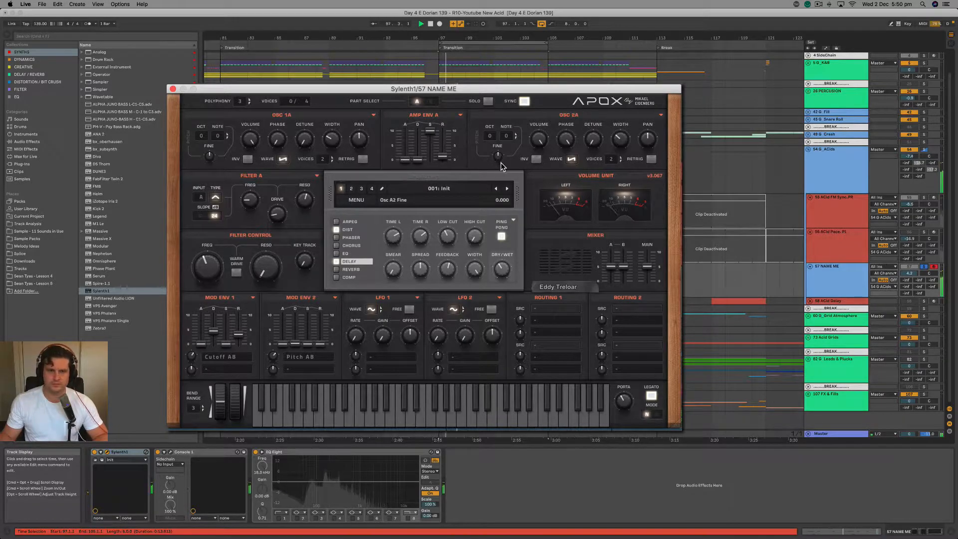
drag(215, 265, 219, 242)
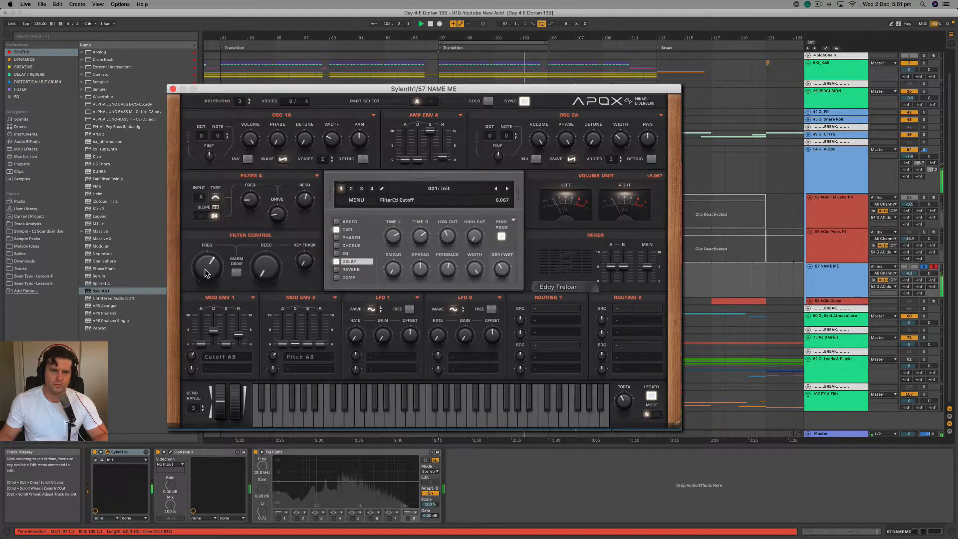
mouse_move(206, 267)
mouse_down()
mouse_move(206, 253)
mouse_move(201, 272)
mouse_up()
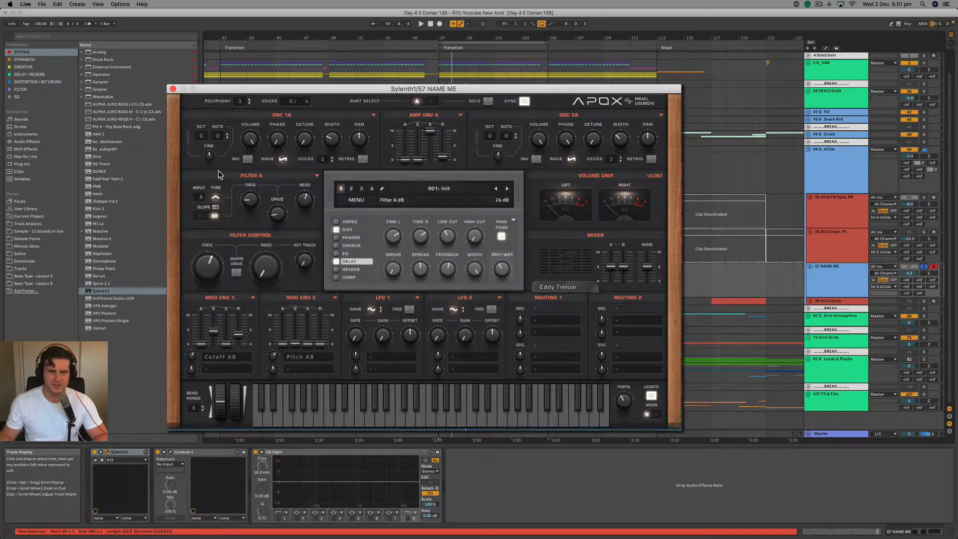
Fine-tune Osc A1 to about -0.13 and Osc A2 slightly upward, sweeping the Filter Control cutoff during playback.
key(space)
drag(206, 159, 205, 164)
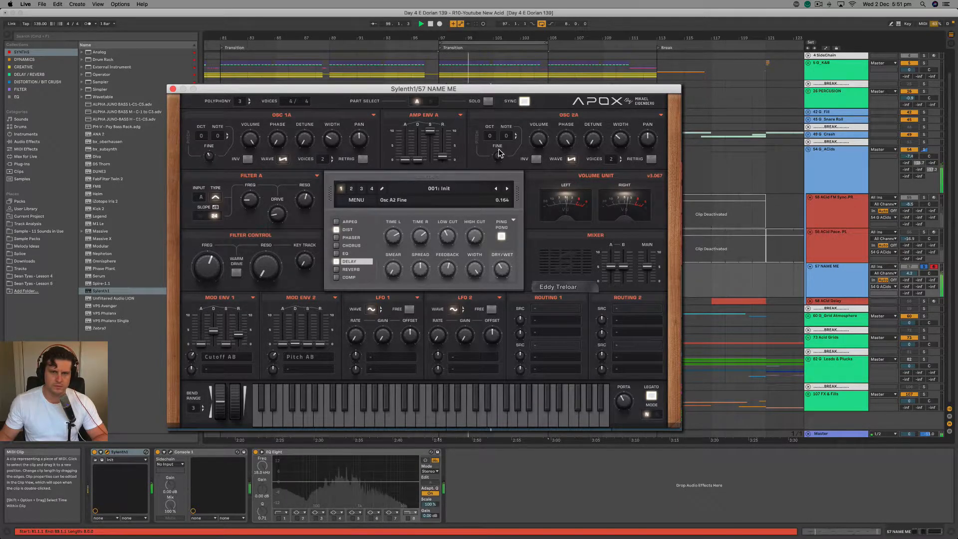
mouse_move(211, 269)
mouse_down()
mouse_move(213, 248)
mouse_move(204, 276)
mouse_up()
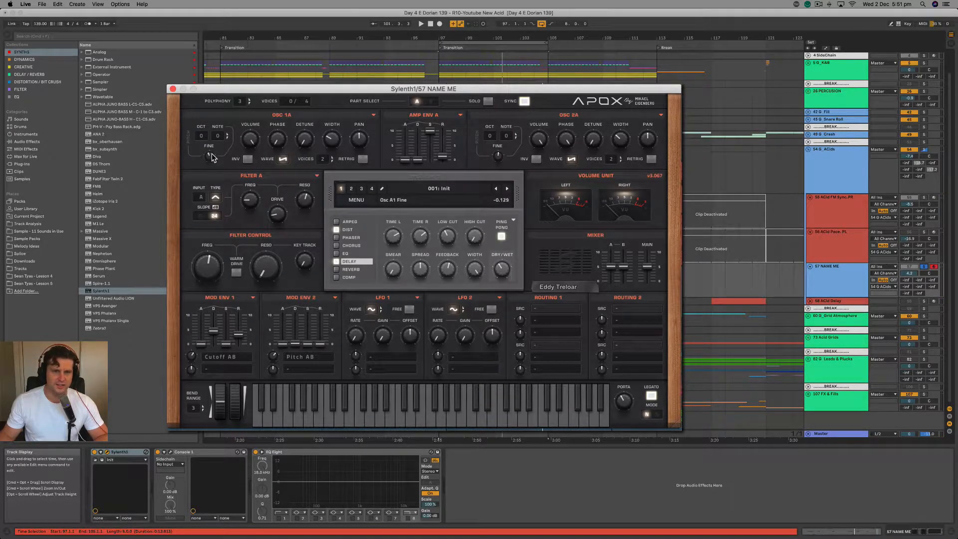
key(space)
drag(209, 275, 217, 241)
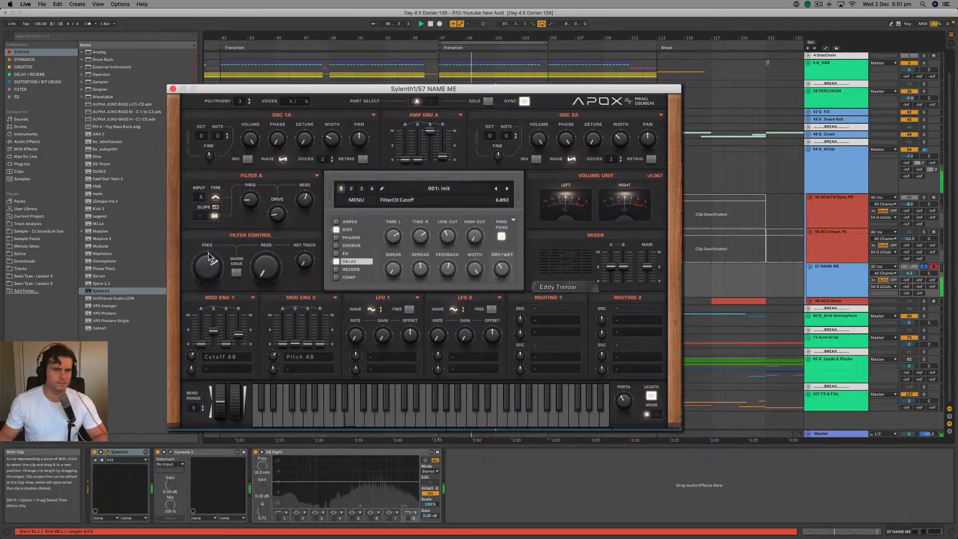
Unsolo the 57 NAME ME track and sweep the Filter Control cutoff within the full mix.
click(917, 270)
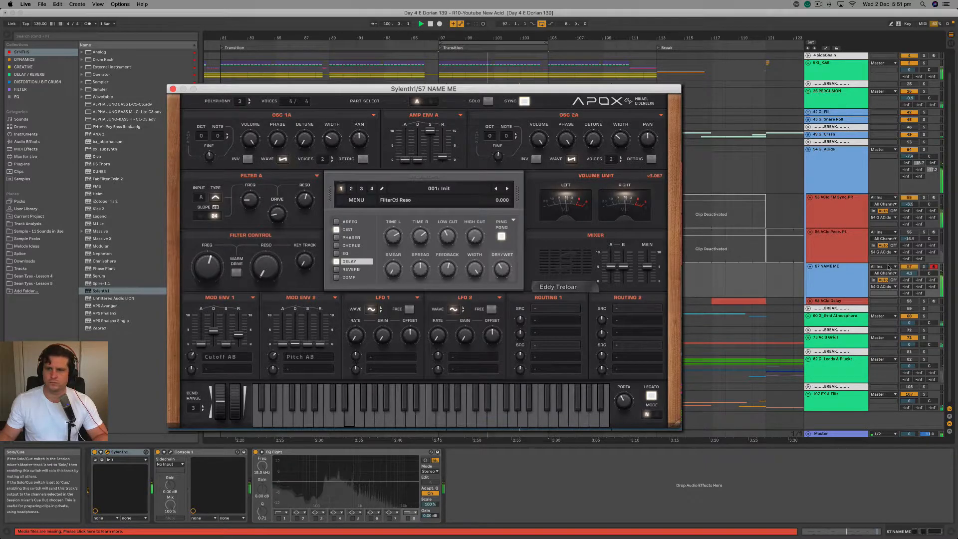
drag(203, 281, 207, 268)
drag(210, 248, 205, 277)
Stop playback, select the 57 NAME ME track, and solo it again.
key(space)
click(828, 281)
click(925, 267)
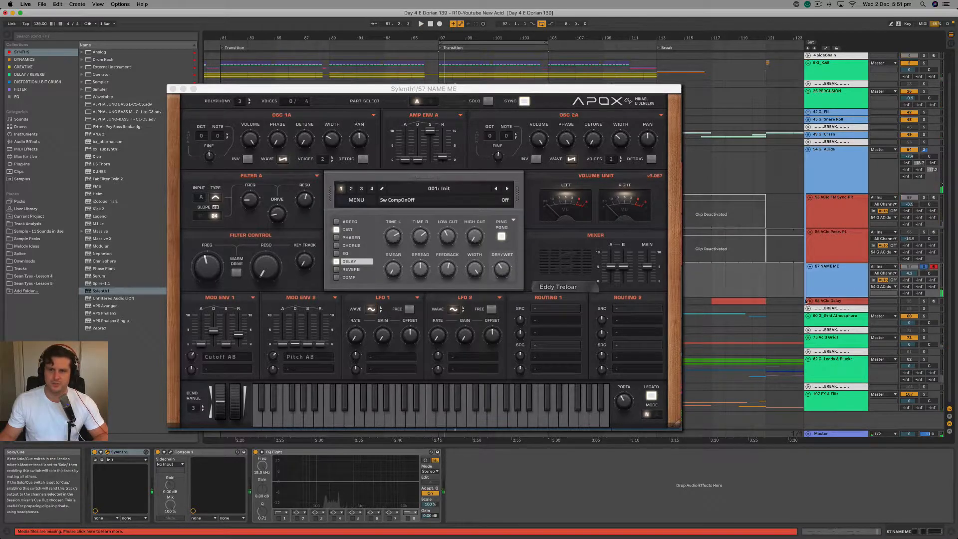
Enable the chorus effect in single mode, set its delay to about 4.6 ms, and start playback.
click(349, 246)
click(347, 239)
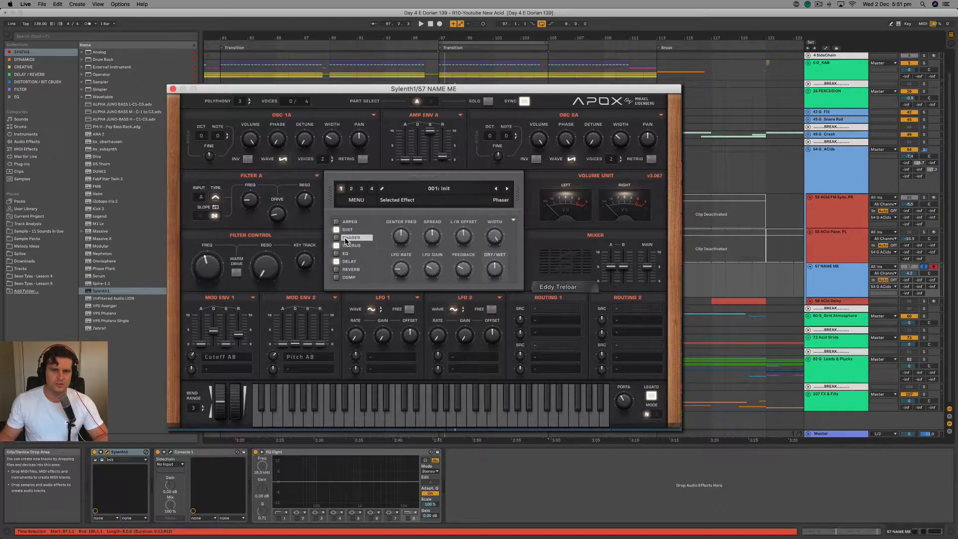
click(354, 245)
click(494, 236)
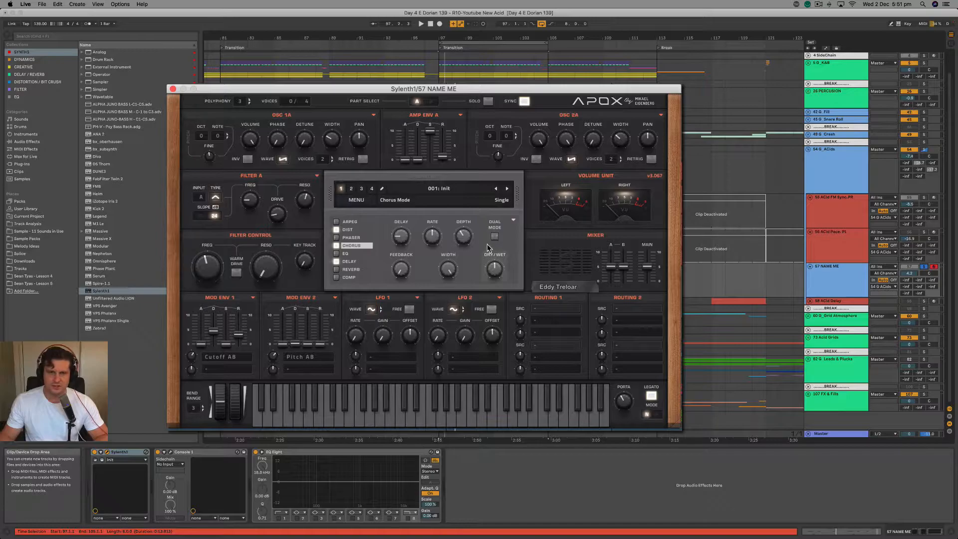
drag(400, 241, 398, 248)
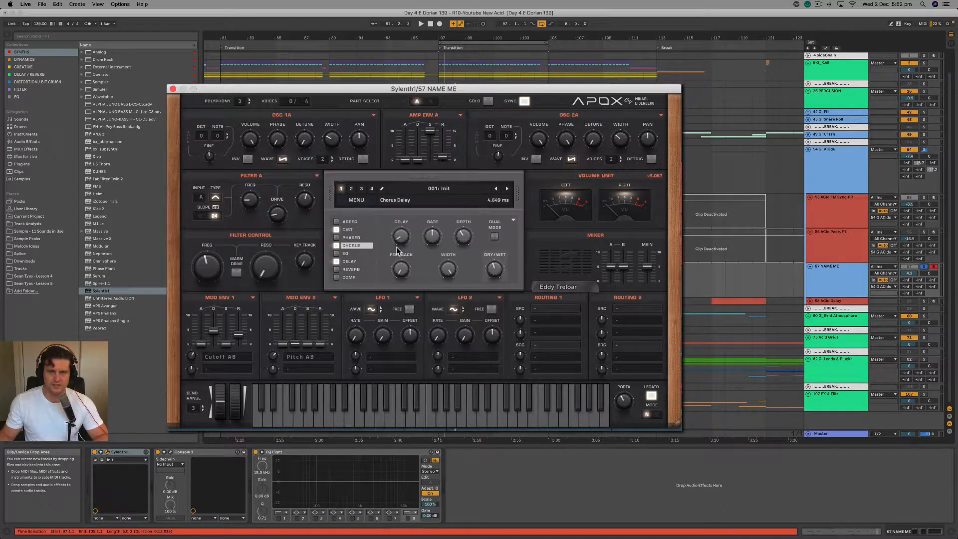
key(space)
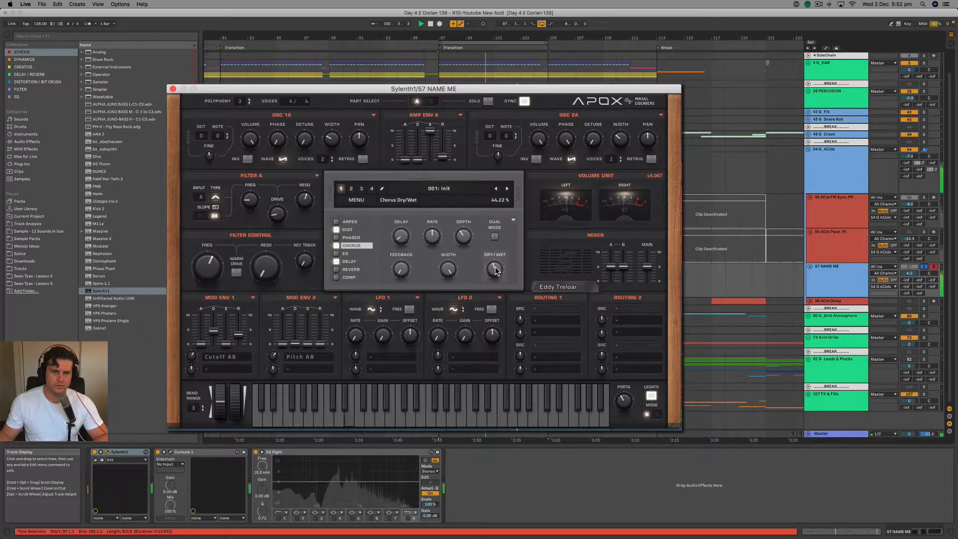
Audition a chorus delay of about 16.2 ms, settle on about 4.3 ms, and play the loop.
mouse_move(413, 223)
mouse_down()
mouse_move(415, 214)
mouse_move(403, 230)
mouse_move(409, 212)
mouse_up()
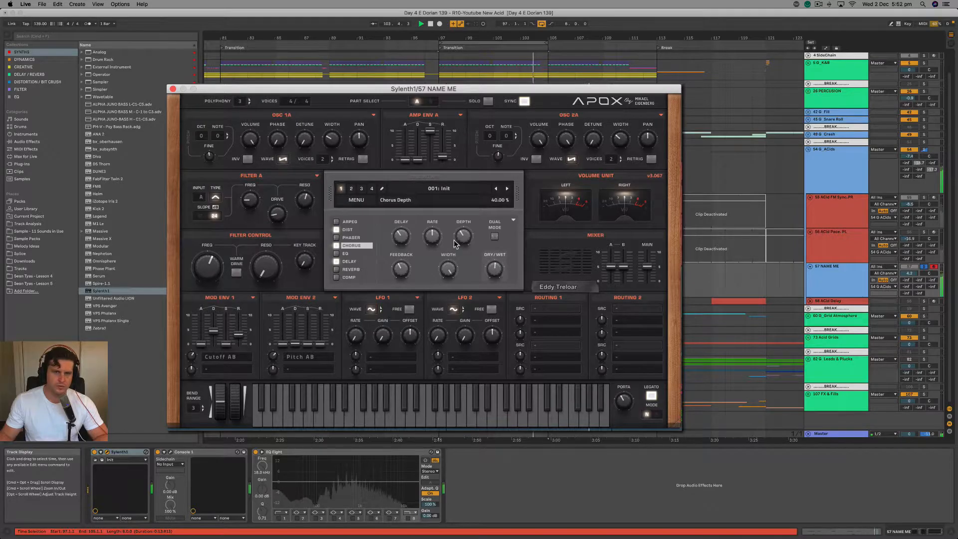
drag(402, 240, 404, 237)
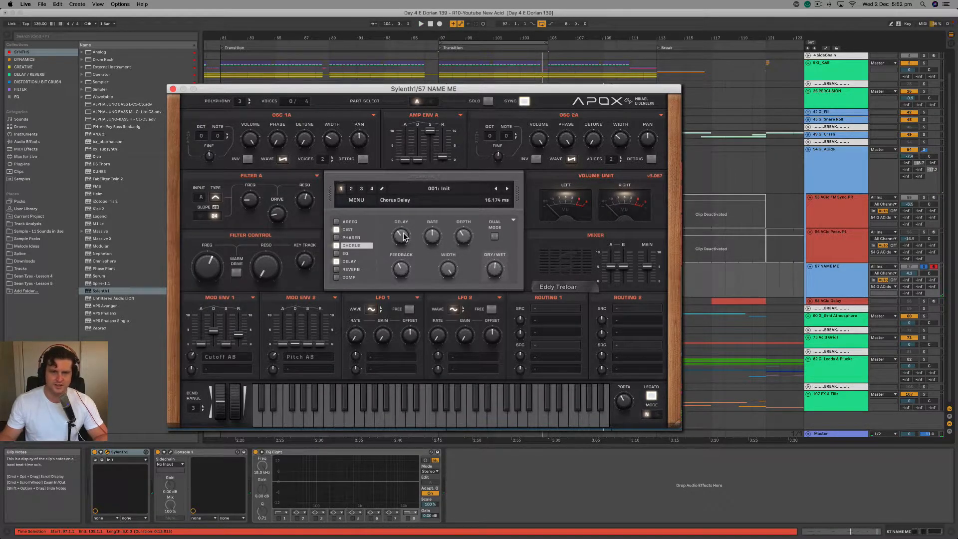
drag(399, 236, 397, 281)
key(space)
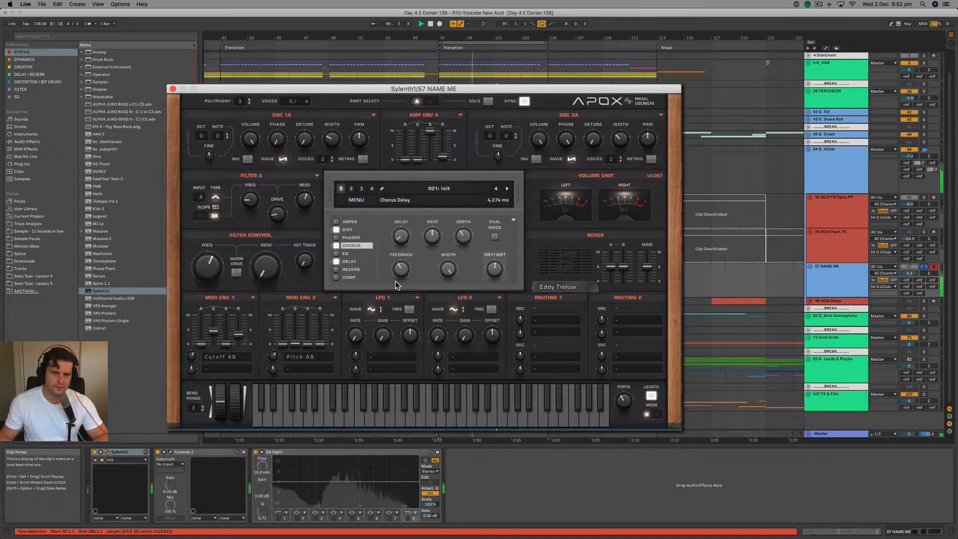
Compare lower and higher chorus dry/wet amounts and sweep the Filter Control cutoff during playback.
drag(494, 268, 489, 311)
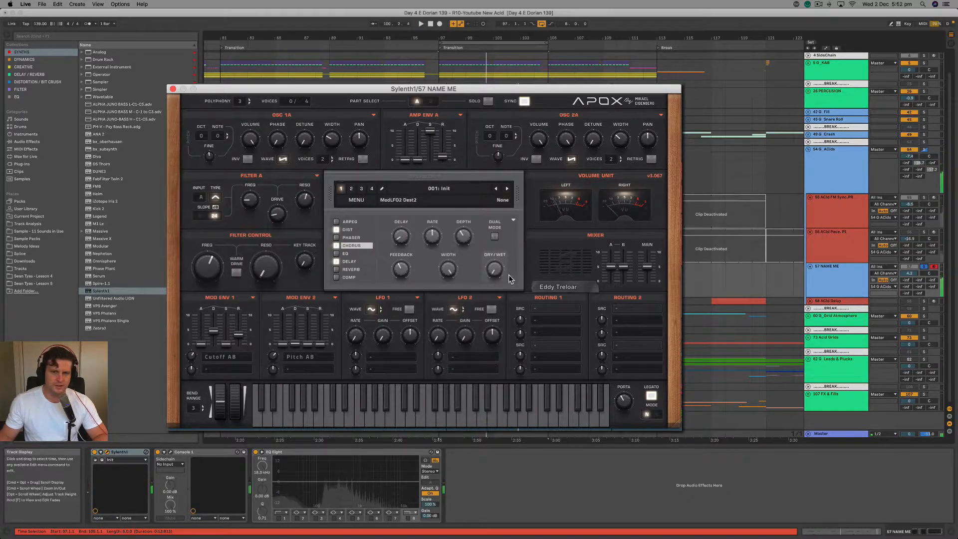
key(space)
drag(502, 275, 512, 218)
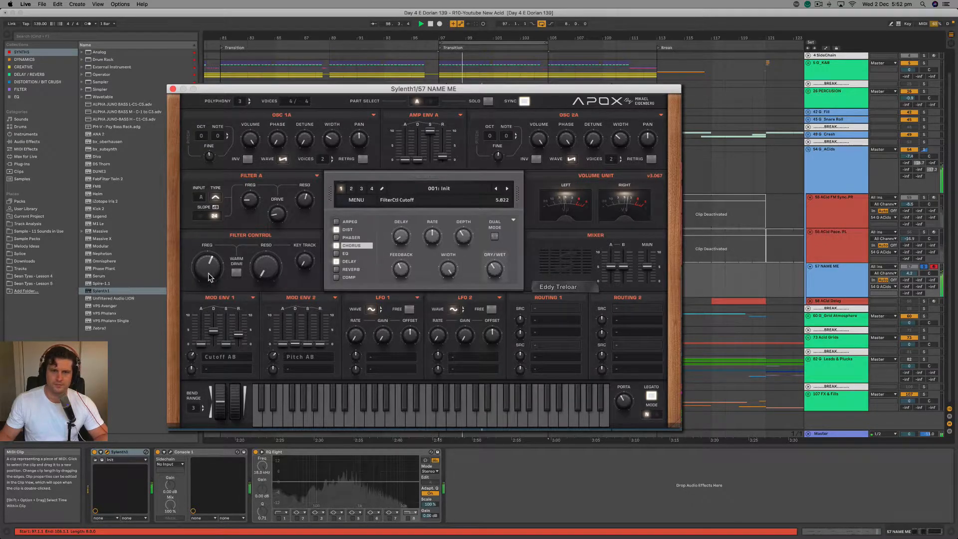
key(space)
key(space)
drag(202, 279, 209, 261)
key(space)
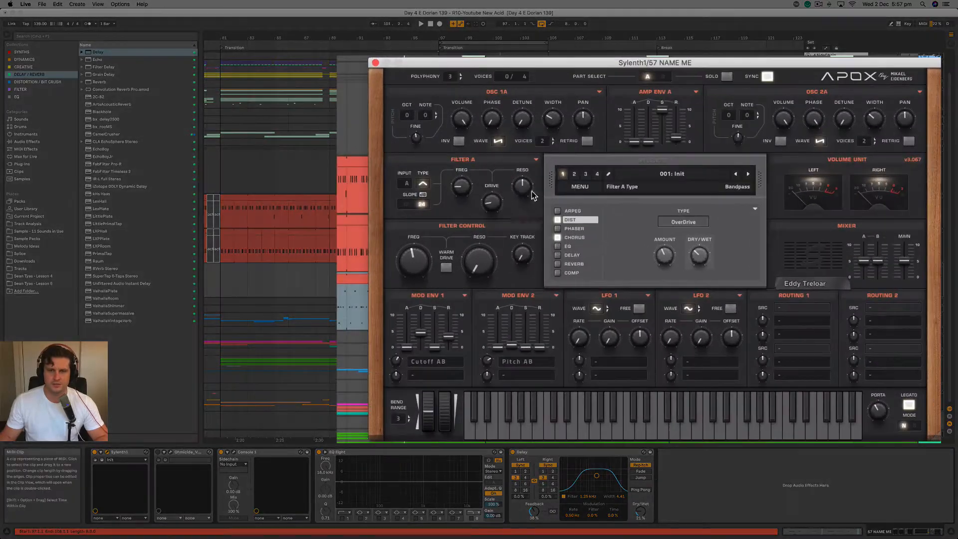
Copy Filter A's settings to Filter B and display Part B.
click(536, 160)
mouse_move(548, 170)
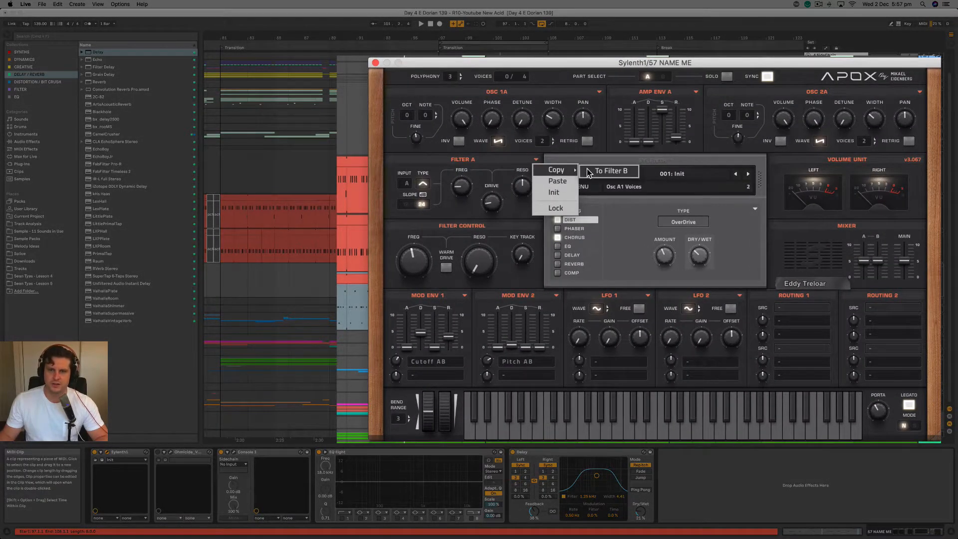
click(598, 170)
click(664, 75)
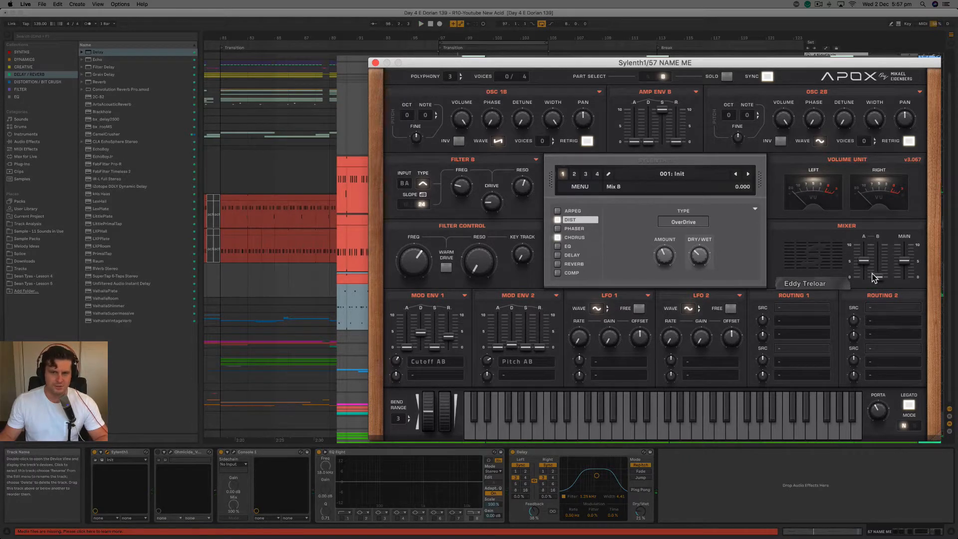
Raise Part B's mixer level during playback and sweep the Filter Control cutoff to about 6.25.
key(space)
drag(882, 233, 887, 211)
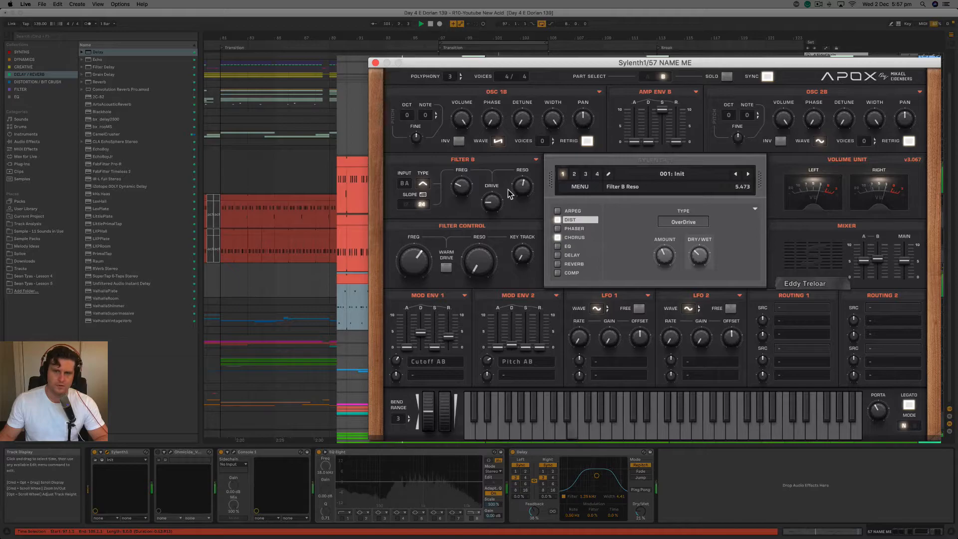
mouse_move(413, 260)
mouse_down()
mouse_move(410, 308)
mouse_move(411, 271)
mouse_up()
key(space)
Enable a low cut on EQ Eight's first band and sweep the Filter Control cutoff with the chorus turned off.
click(347, 515)
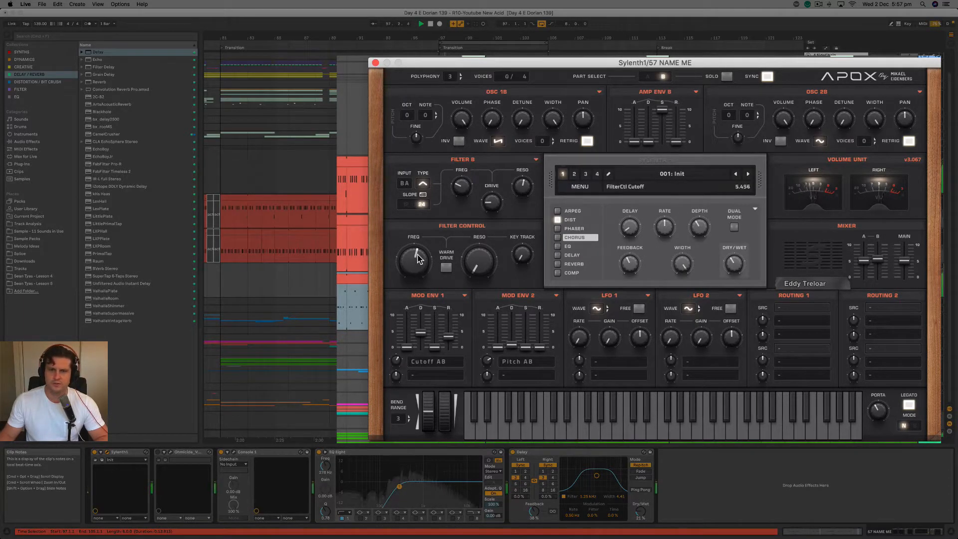
drag(420, 250, 427, 241)
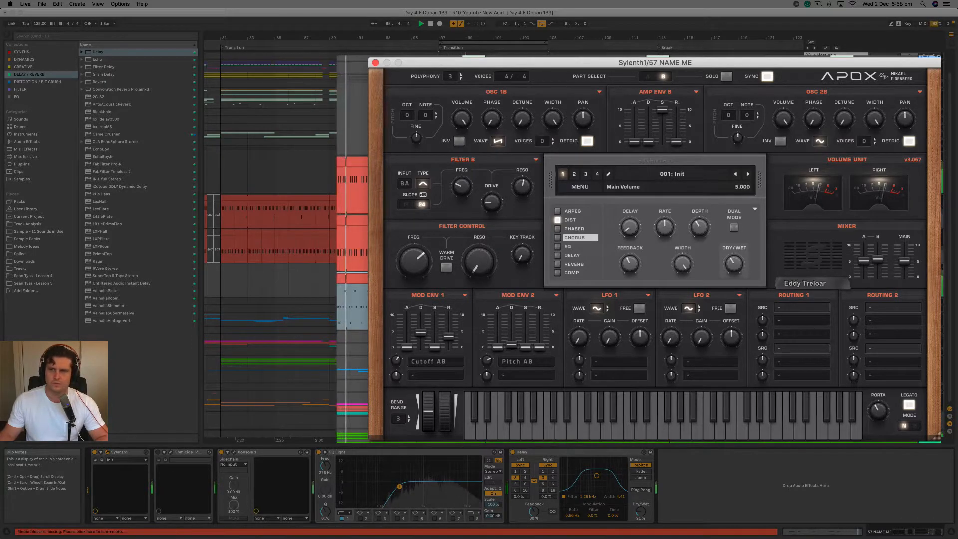
click(943, 188)
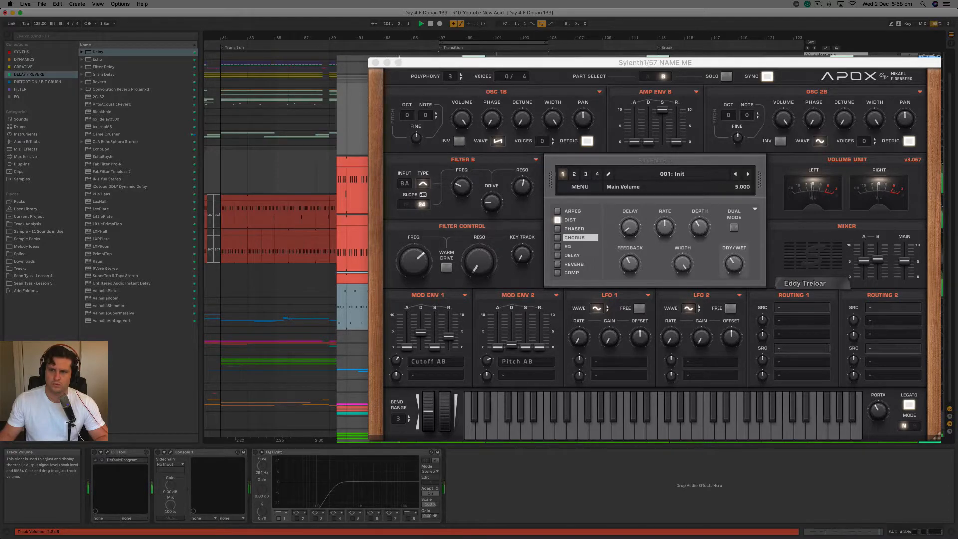
Set Amp Env B's attack to about 0.05 and Mod Env 1's attack to about 0.16, sweeping the cutoff during playback.
click(634, 143)
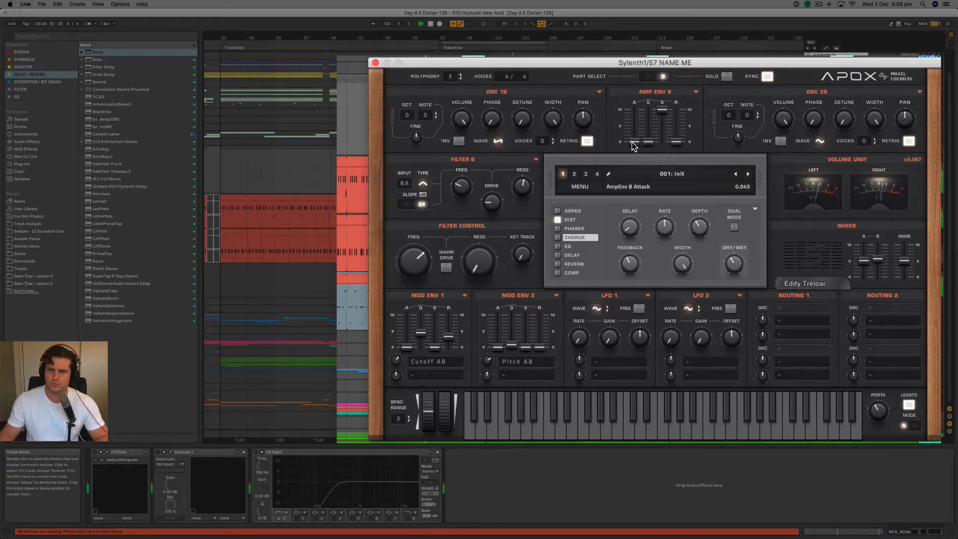
drag(712, 64, 685, 64)
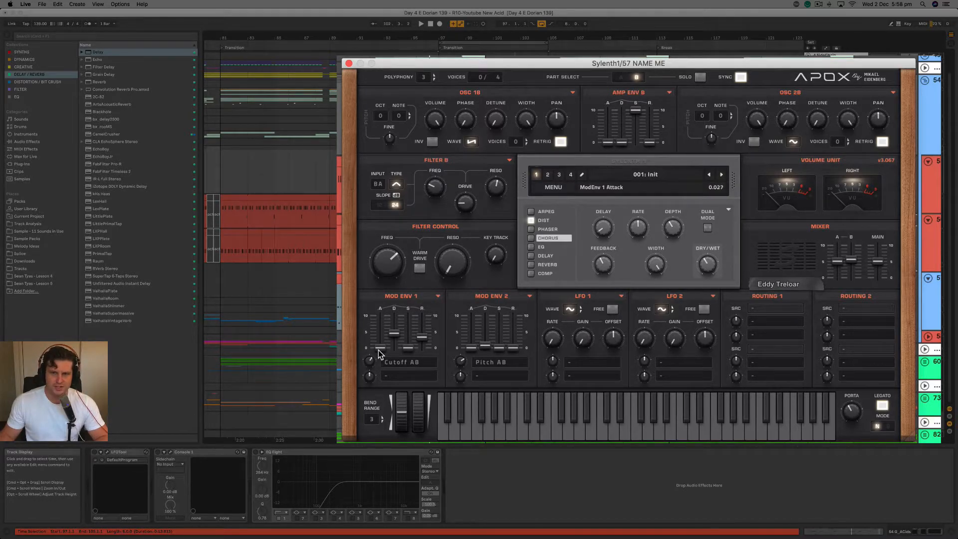
scroll(378, 352, up, 2)
key(space)
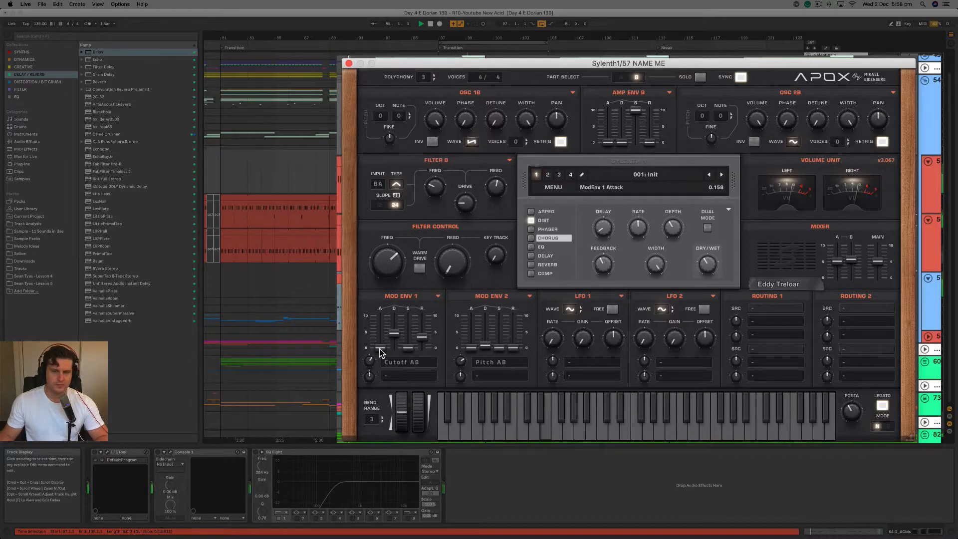
mouse_move(385, 264)
mouse_down()
mouse_move(381, 290)
mouse_move(389, 262)
mouse_up()
key(space)
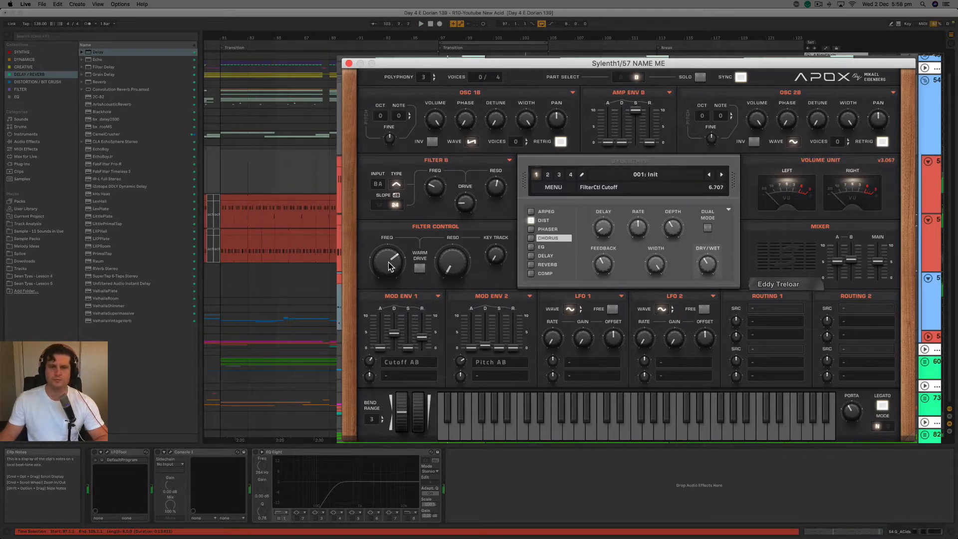
Lower the treble frequency in the synth's built-in EQ and sweep the Filter Control cutoff during playback.
click(543, 247)
key(space)
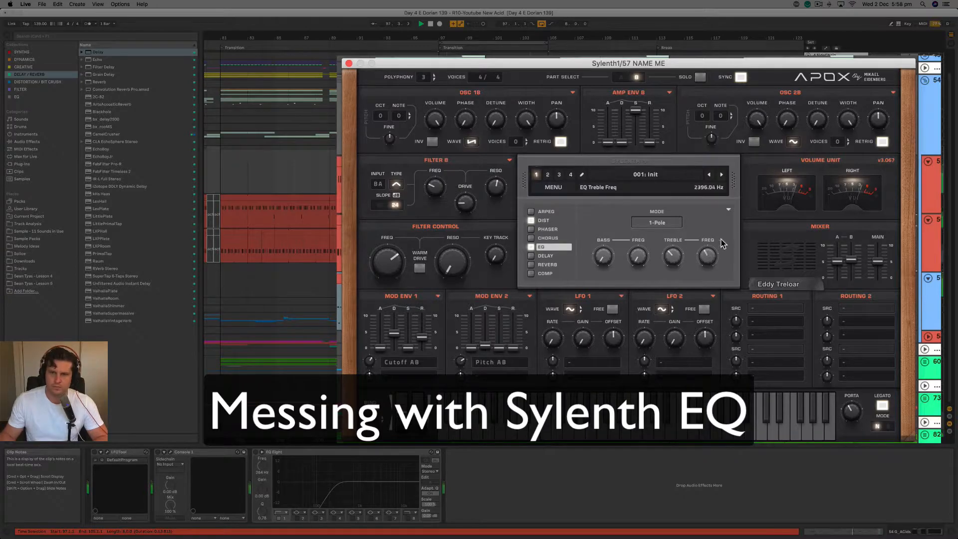
drag(394, 255, 399, 260)
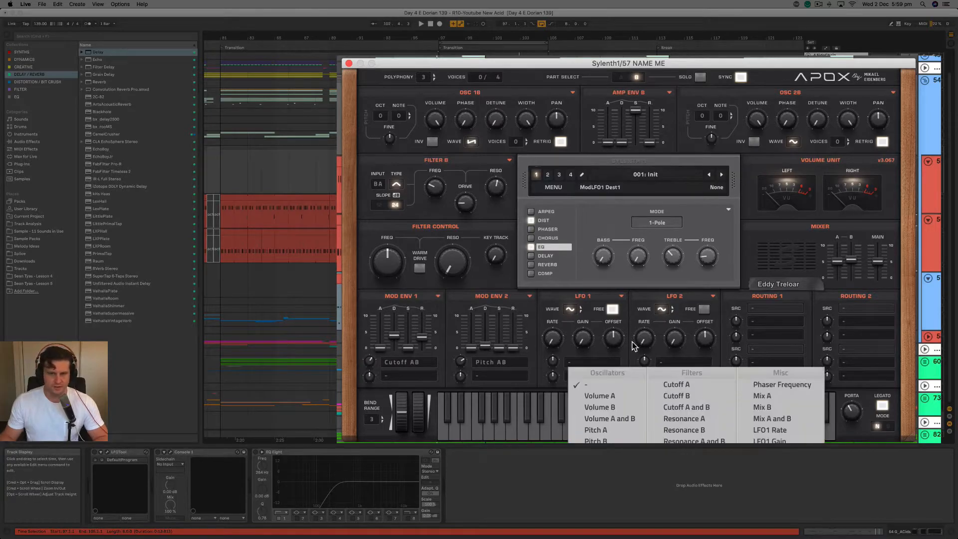
Set LFO 1 to free-running and assign its first destination to Cutoff A.
click(612, 309)
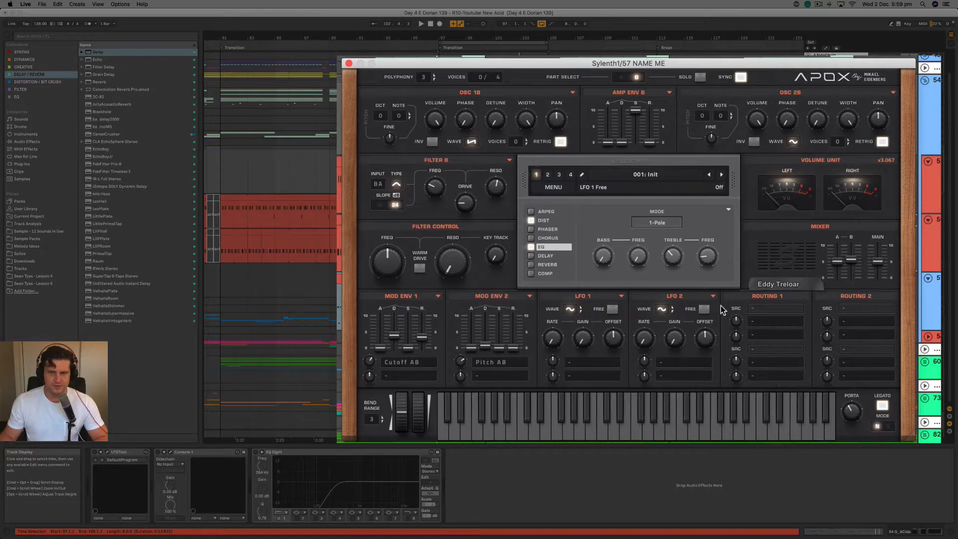
click(613, 310)
click(594, 362)
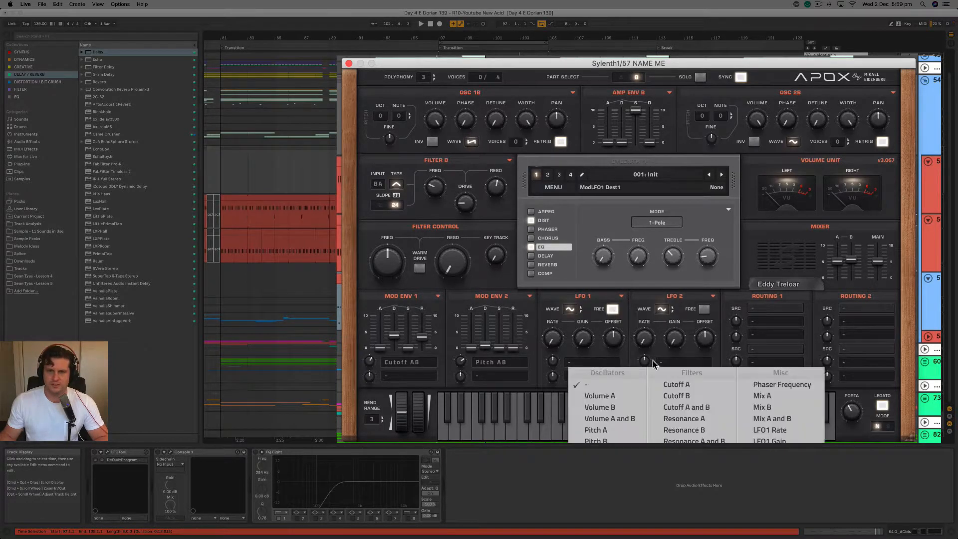
click(620, 375)
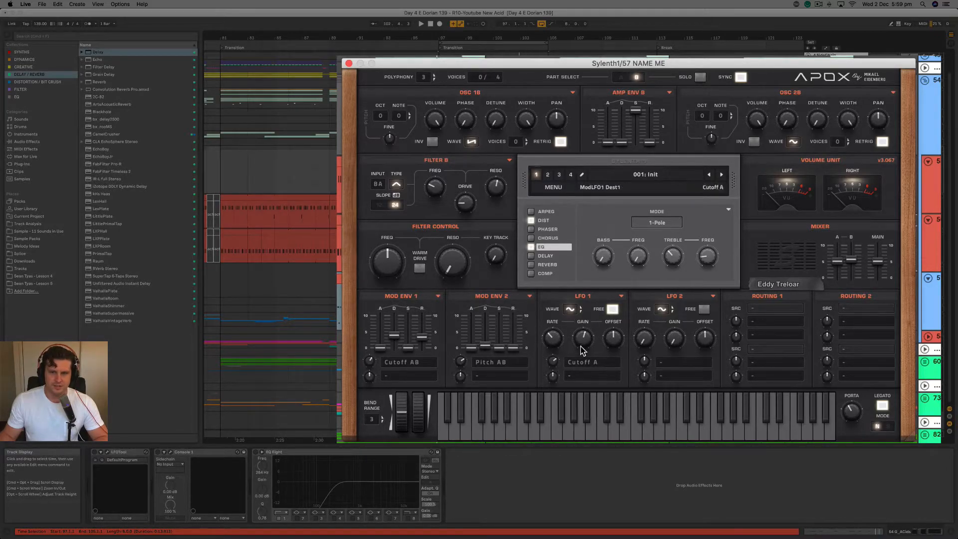
Adjust LFO 1's rate during playback, with a Cutoff A amount of about 2.2 and a gain of about 6.5.
key(space)
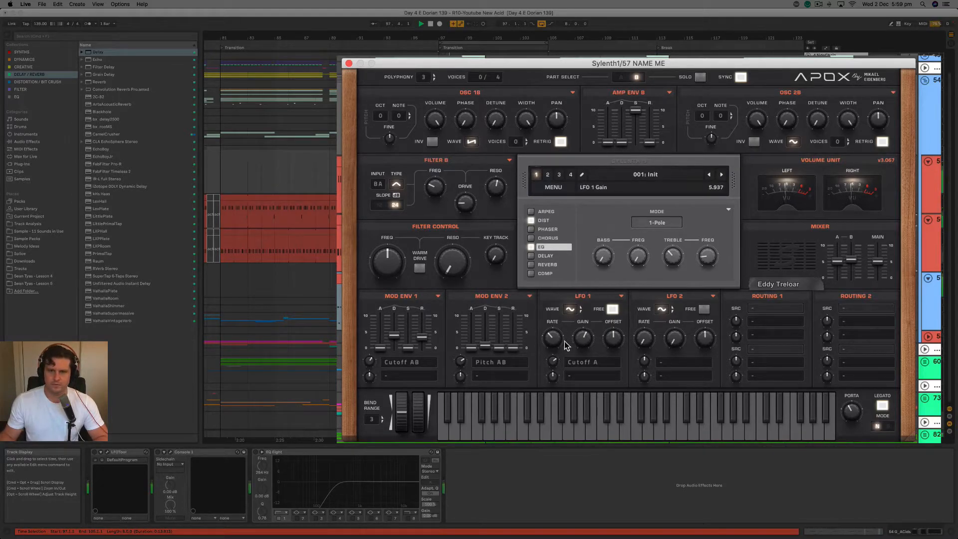
drag(554, 341, 558, 338)
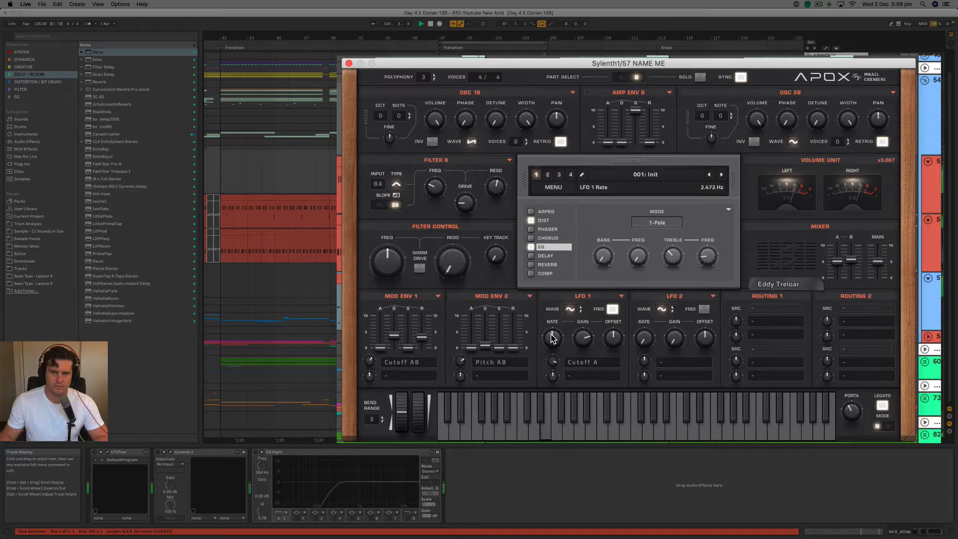
drag(550, 336, 549, 341)
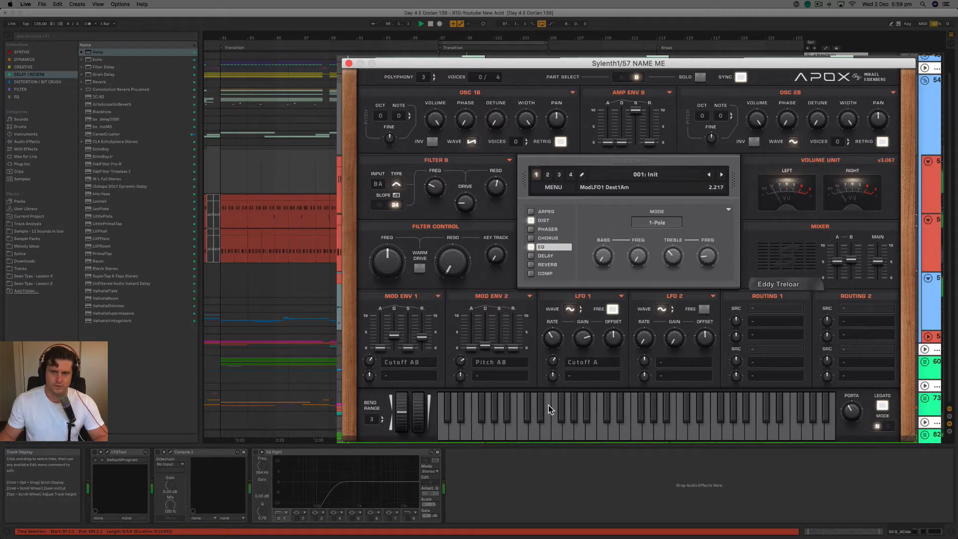
drag(553, 361, 553, 361)
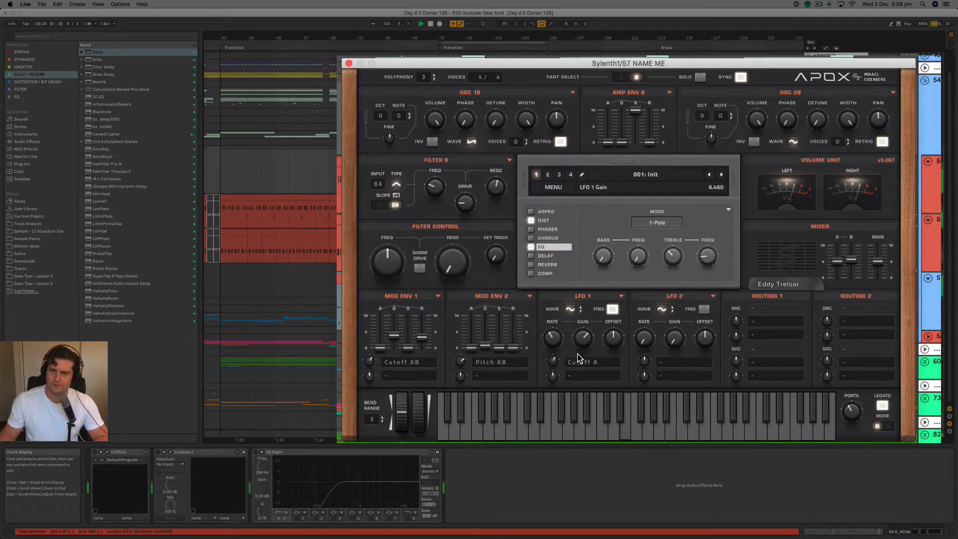
Change LFO 1's waveform to Random and sweep the Filter Control cutoff to about 5.3 during playback.
click(570, 310)
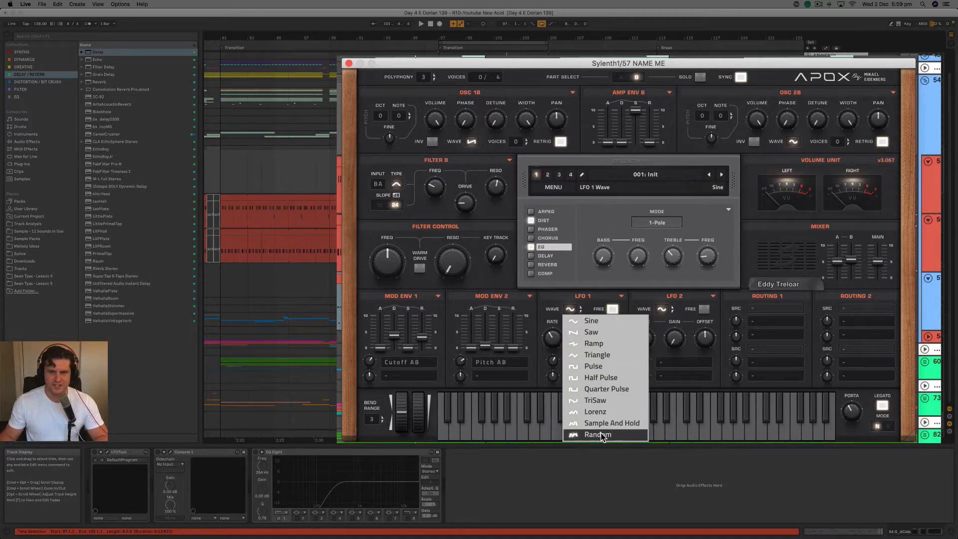
click(603, 436)
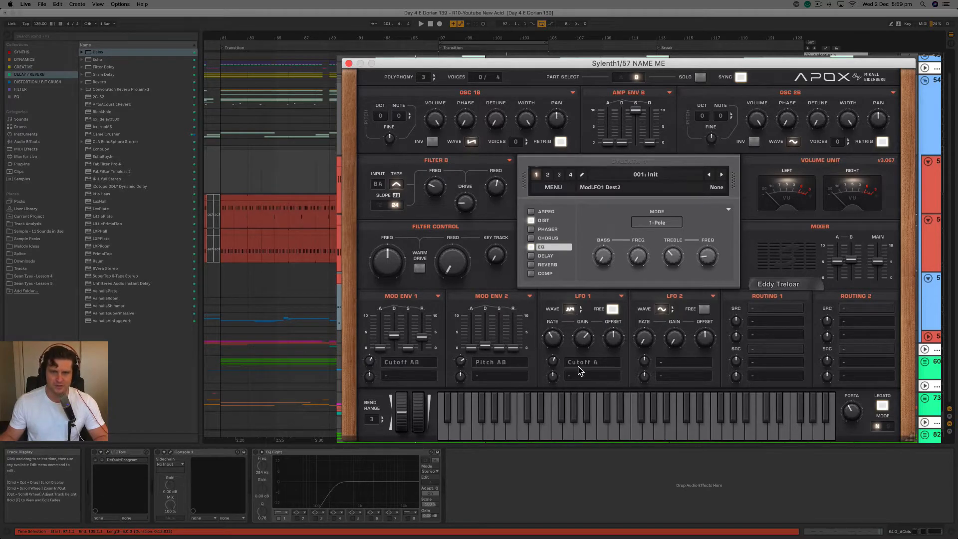
key(space)
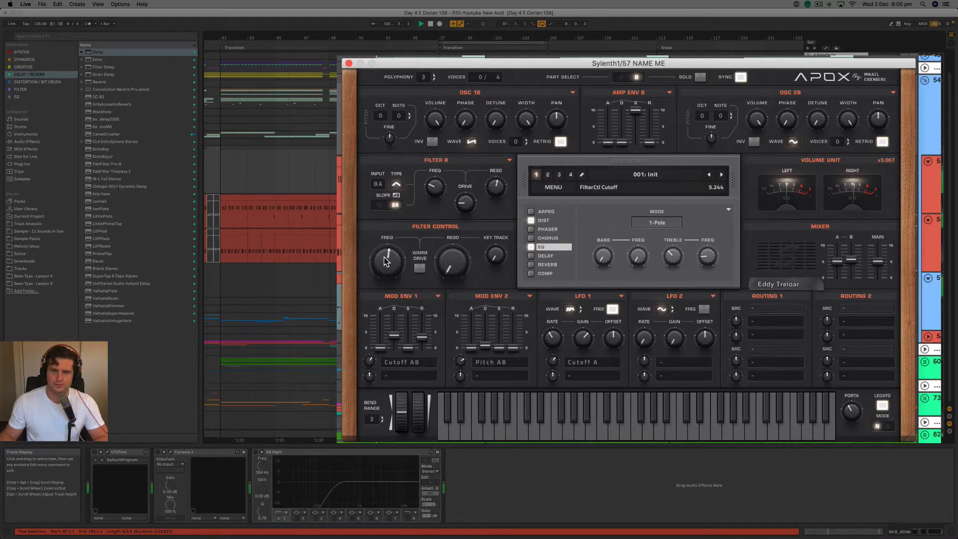
key(space)
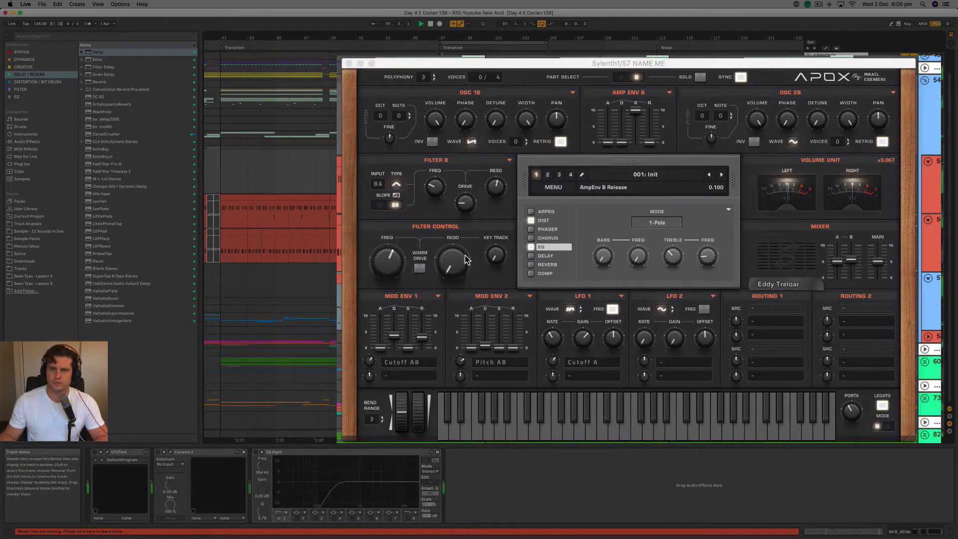
mouse_move(383, 270)
mouse_down()
mouse_move(379, 281)
mouse_move(389, 244)
mouse_move(376, 290)
mouse_move(377, 264)
mouse_up()
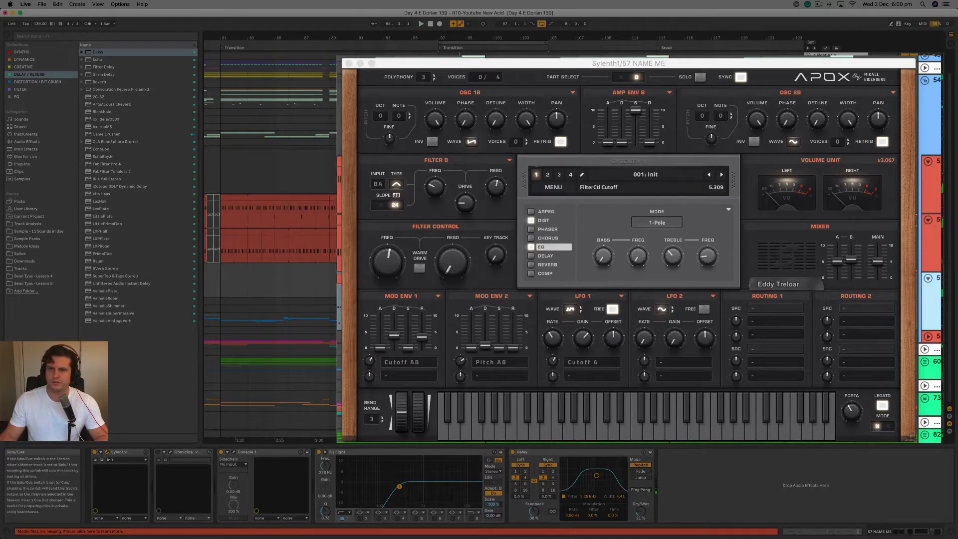
Sweep the Filter Control cutoff during playback, settle at about 5.0, check Part A, and stop playback.
key(space)
drag(391, 263, 391, 250)
click(621, 76)
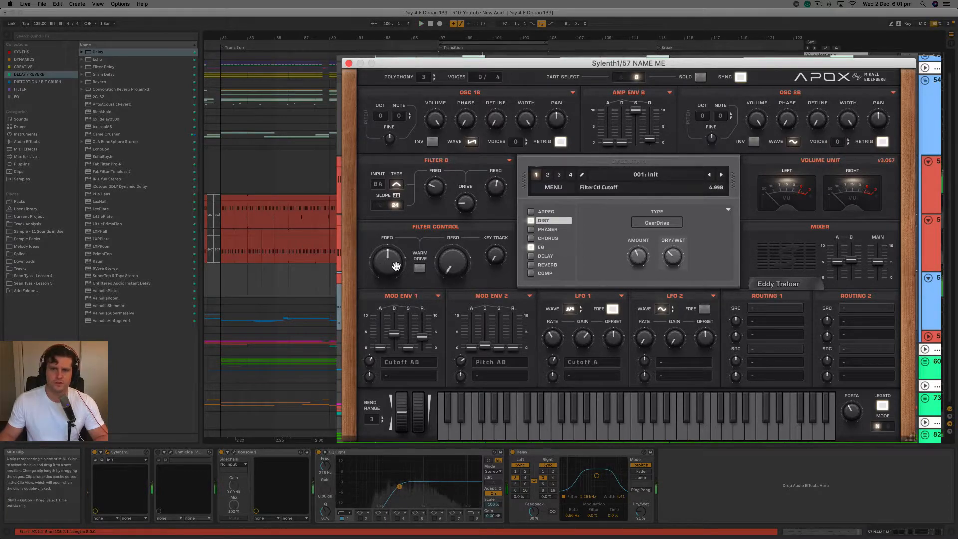
key(space)
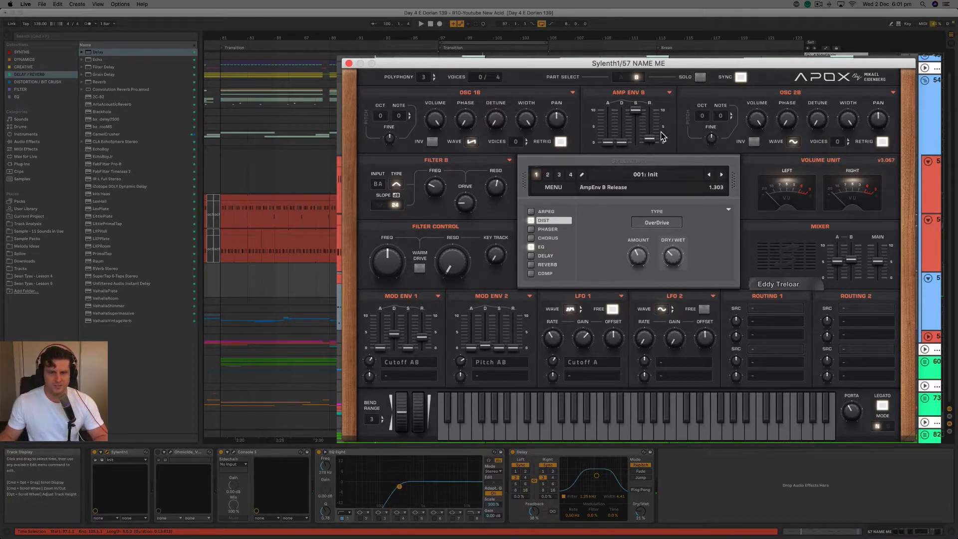
Assign LFO 1's second destination to Dist Amount and sweep the Filter Control cutoff during playback to hear the modulated distortion.
click(586, 375)
click(774, 489)
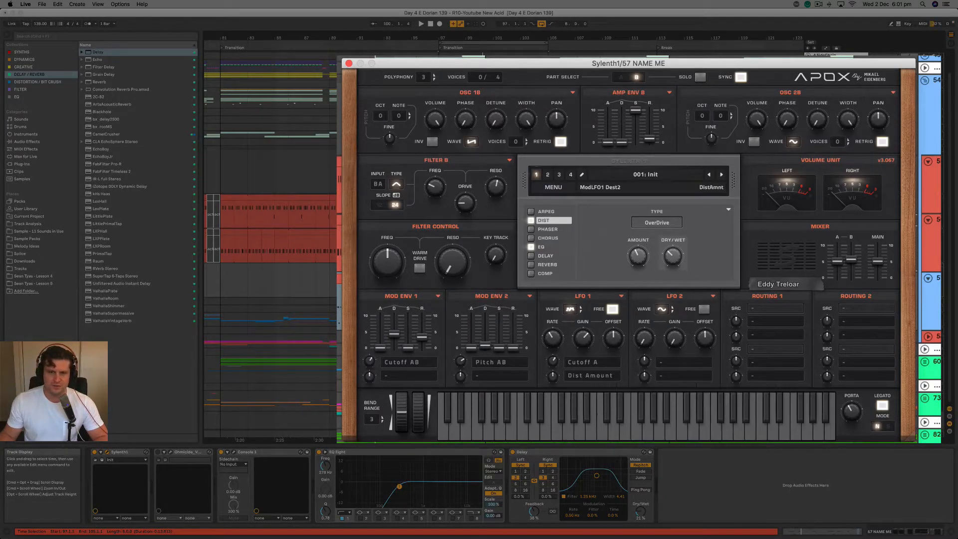
click(559, 224)
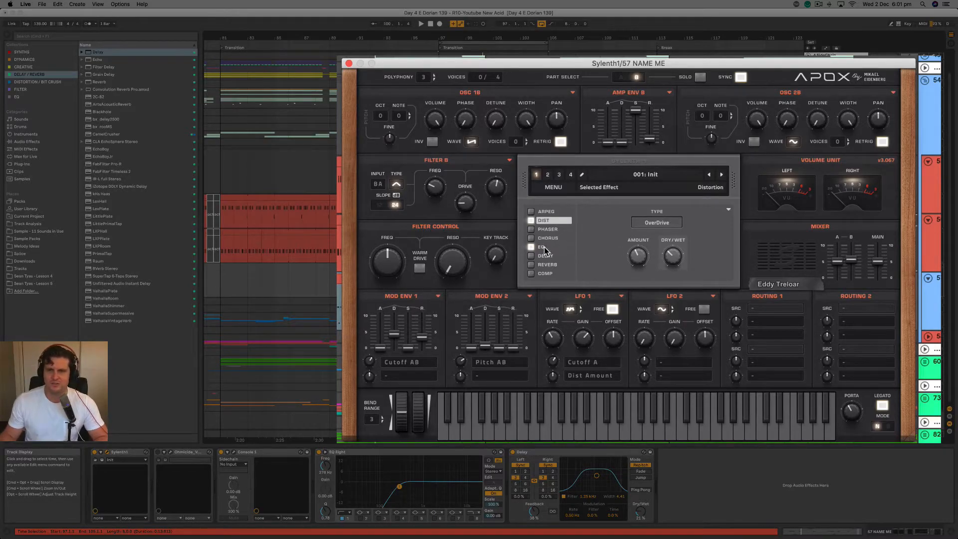
key(space)
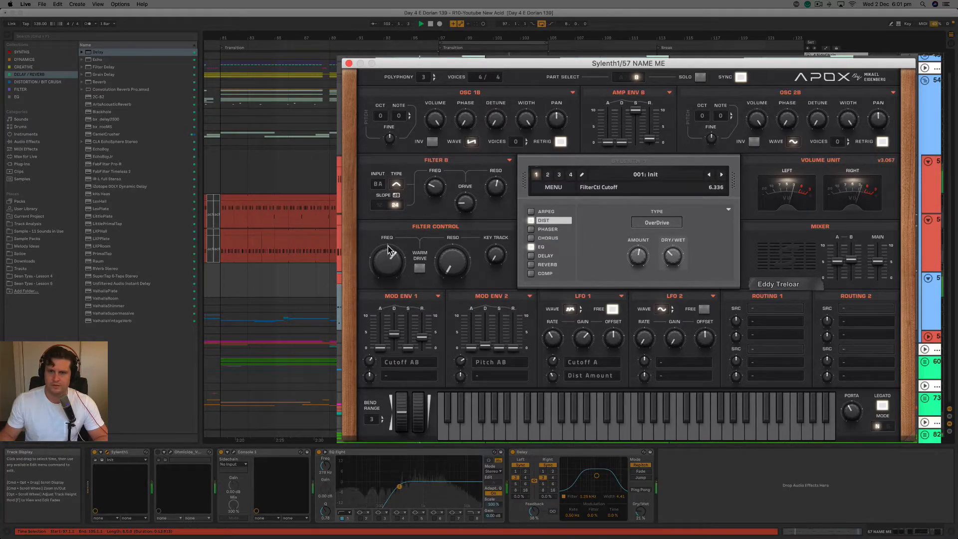
drag(392, 239, 385, 249)
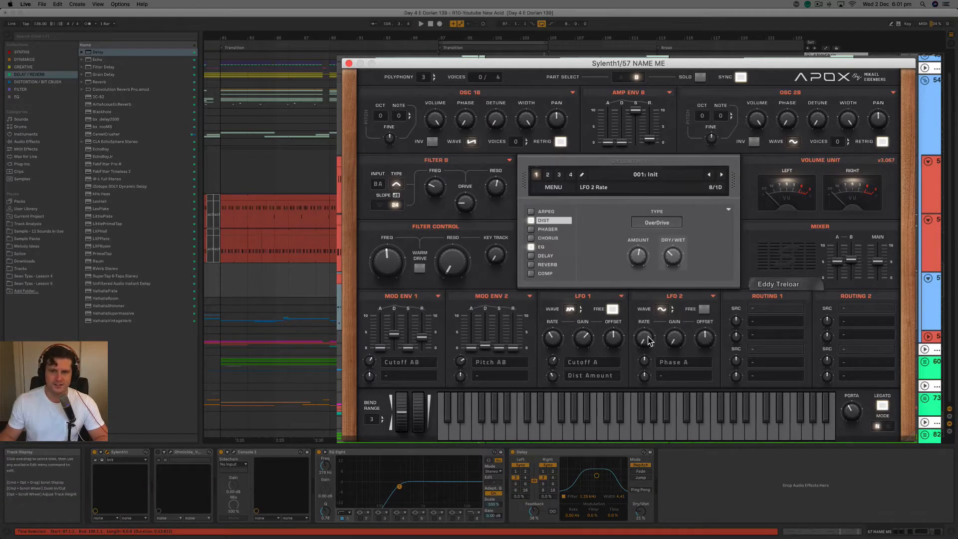
Keep LFO 2 on a synced Sine wave and raise its rate and gain during playback.
click(669, 309)
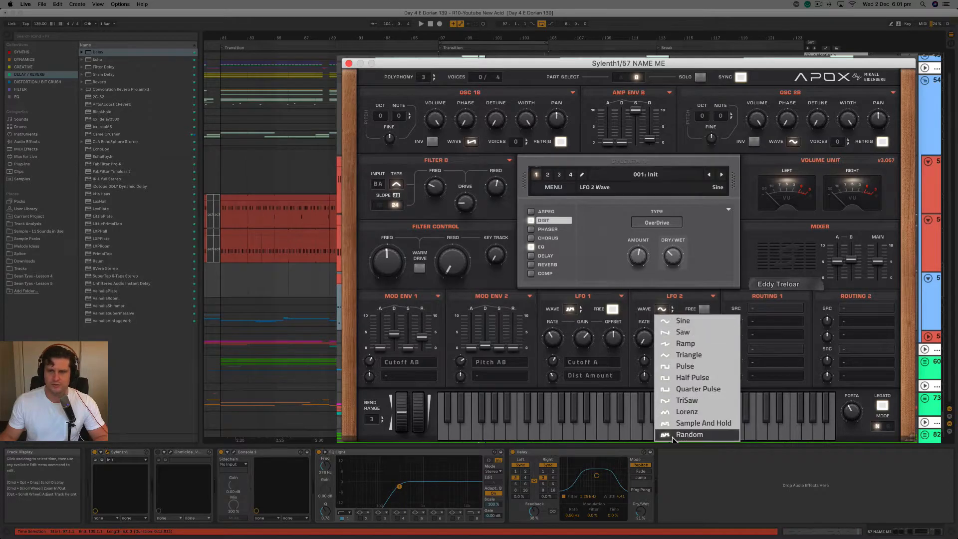
click(686, 355)
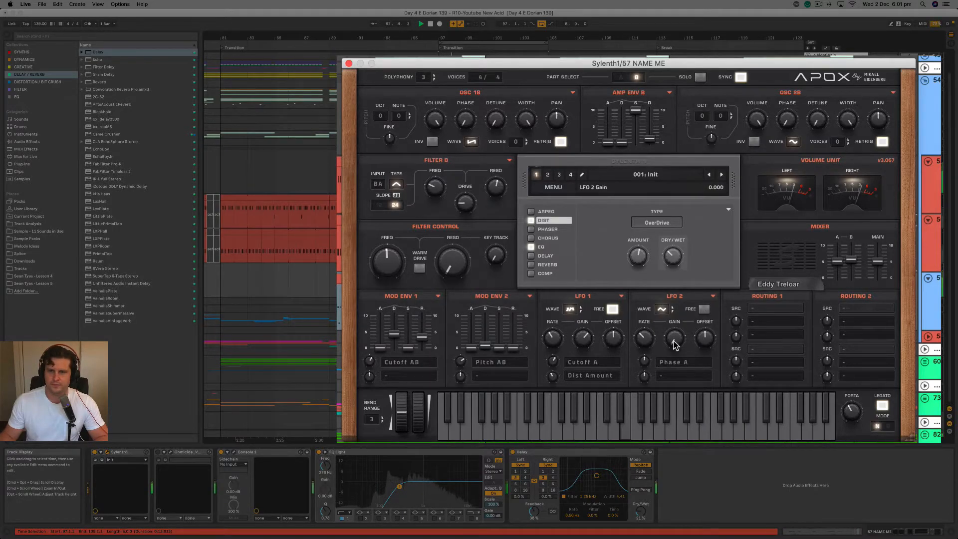
click(703, 310)
click(702, 308)
drag(640, 338, 657, 312)
drag(671, 346, 680, 303)
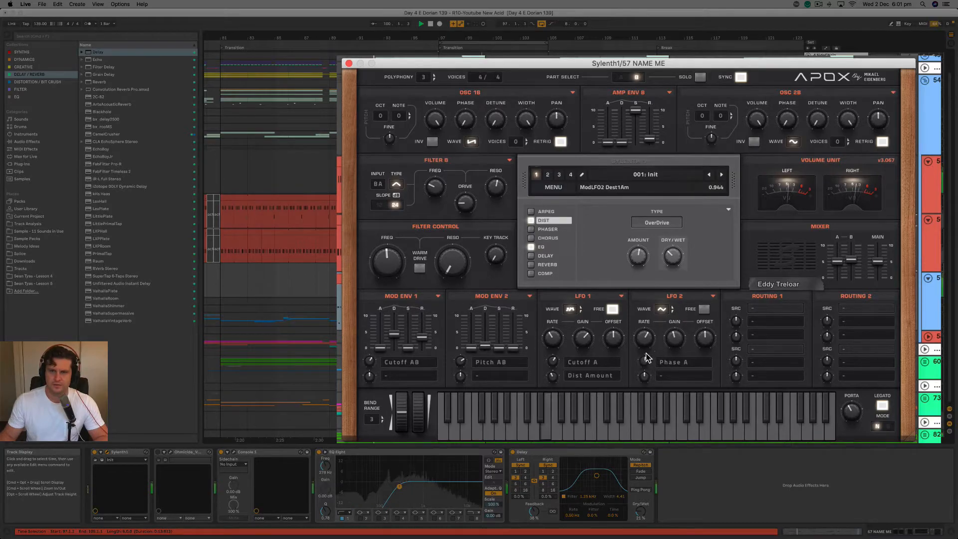
Refine LFO 2's gain and Phase A amount during playback, settling its rate at 1/16D.
drag(678, 336, 650, 335)
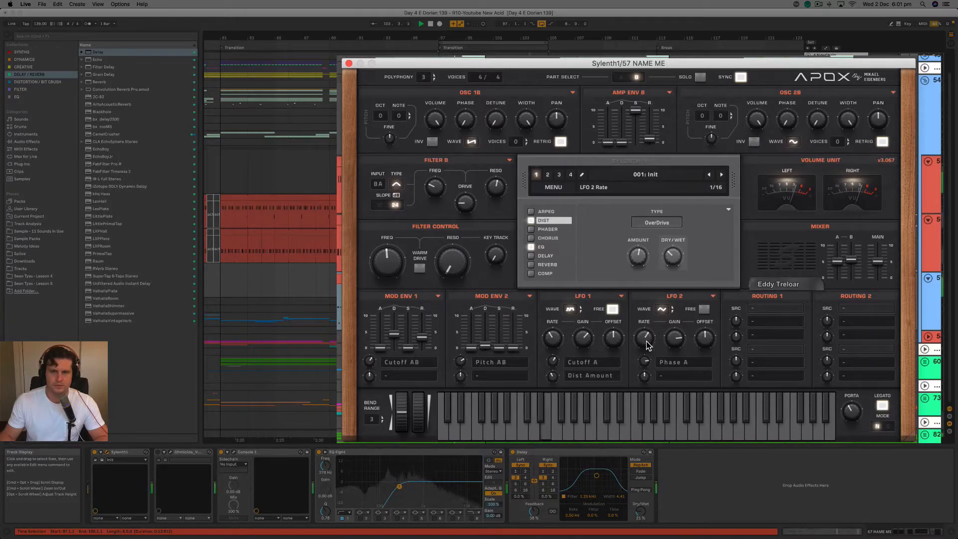
drag(684, 343, 677, 355)
drag(641, 384, 675, 347)
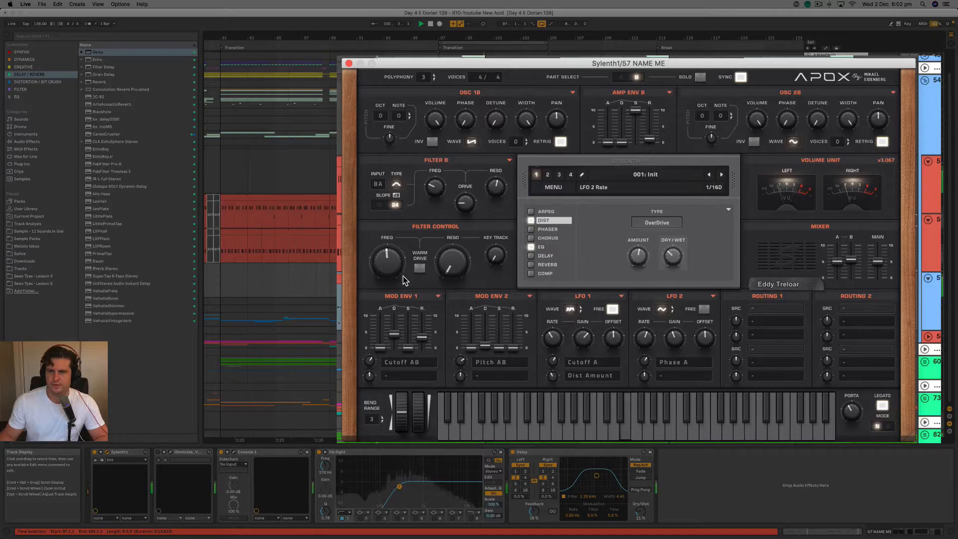
Sweep the Filter Control cutoff during playback and raise the Delay's dry/wet to about 33%.
drag(395, 245, 389, 273)
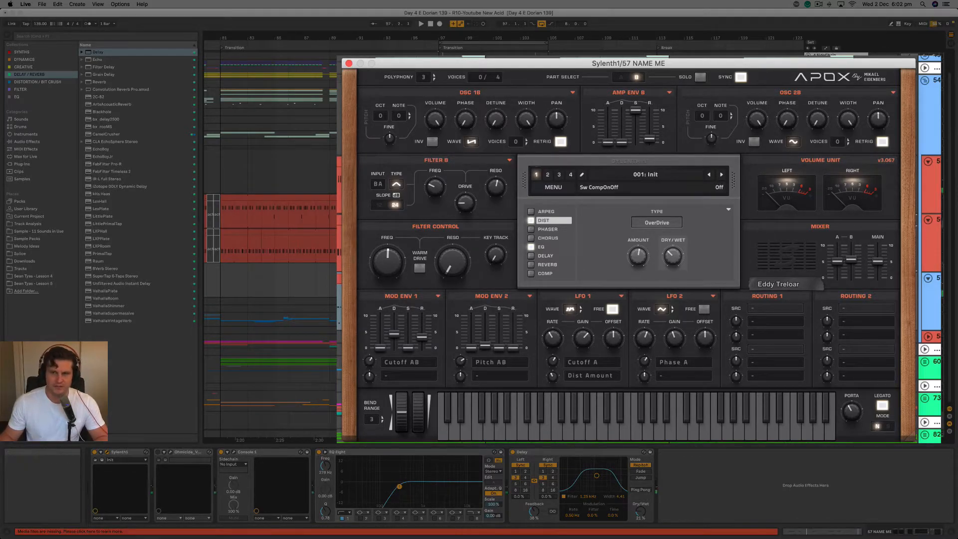
key(space)
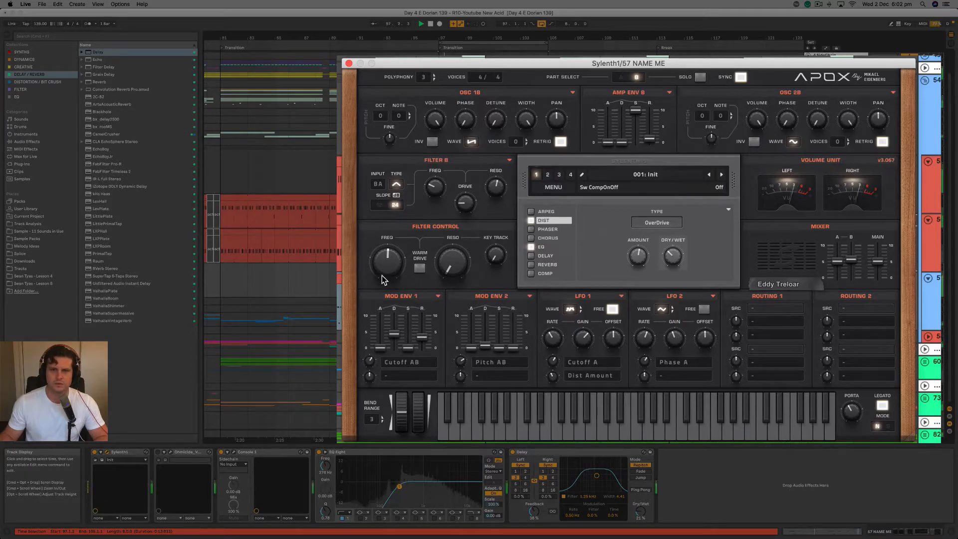
drag(380, 273, 388, 249)
drag(643, 509, 643, 501)
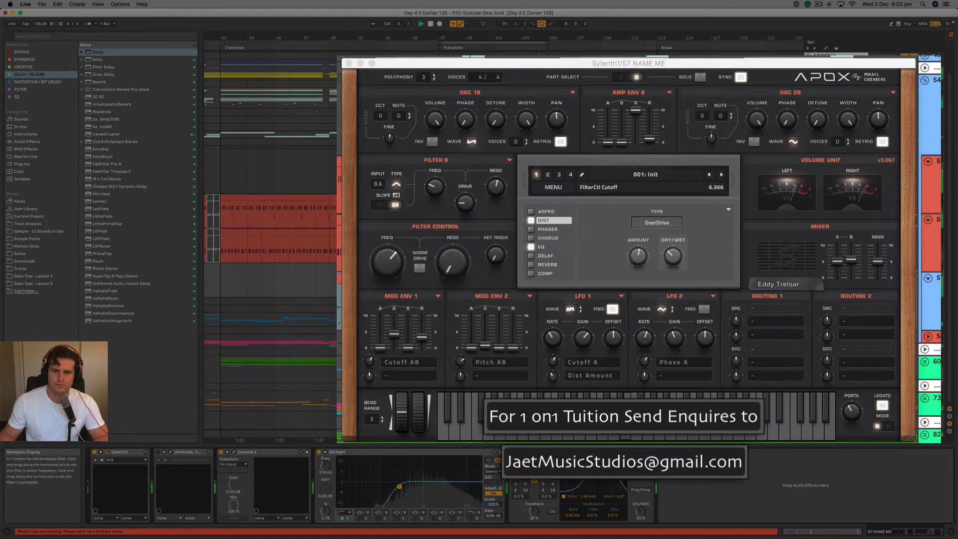
mouse_move(390, 262)
mouse_down()
mouse_move(394, 239)
mouse_move(384, 266)
mouse_up()
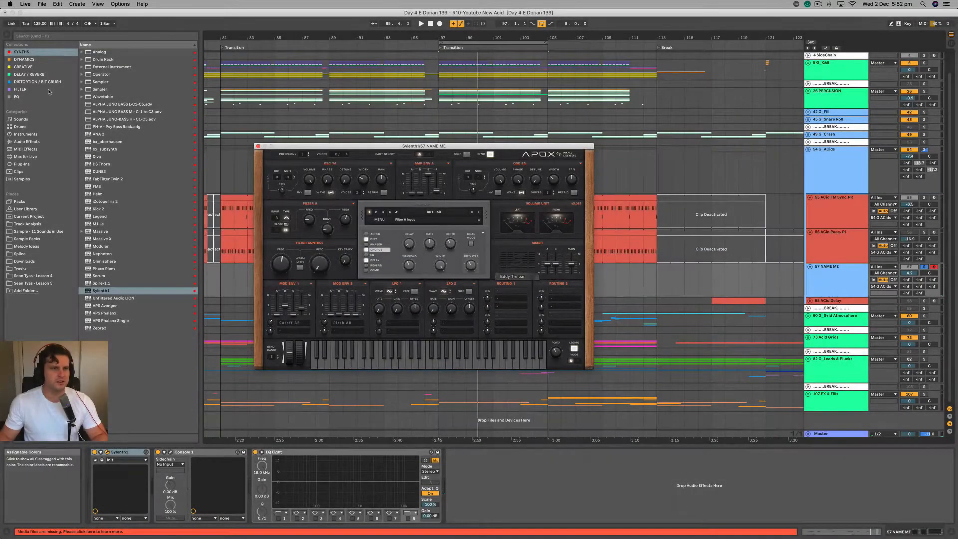
Insert Ohmicide from the Distortion / Bit Crush collection between Sylenth1 and Console 1, and arrange both plug-in windows side by side.
click(47, 82)
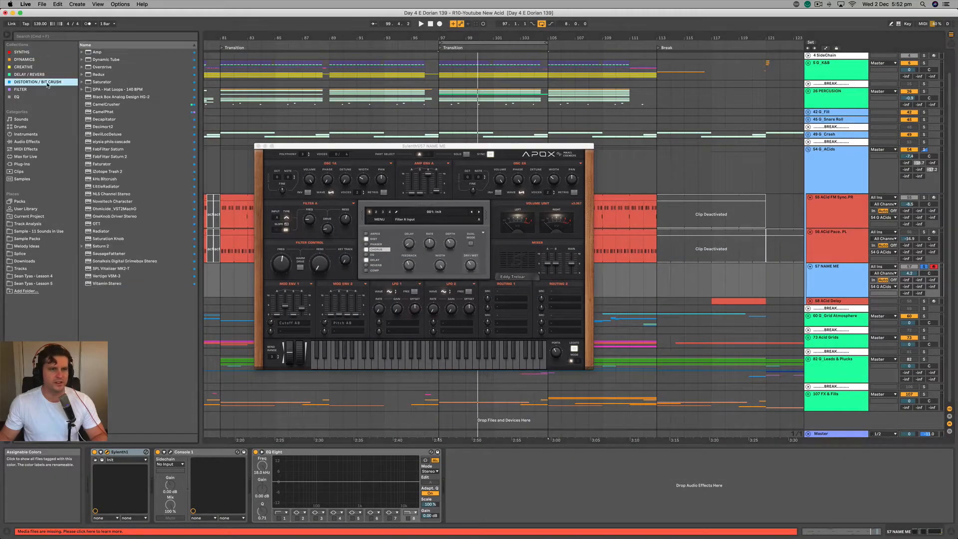
click(102, 164)
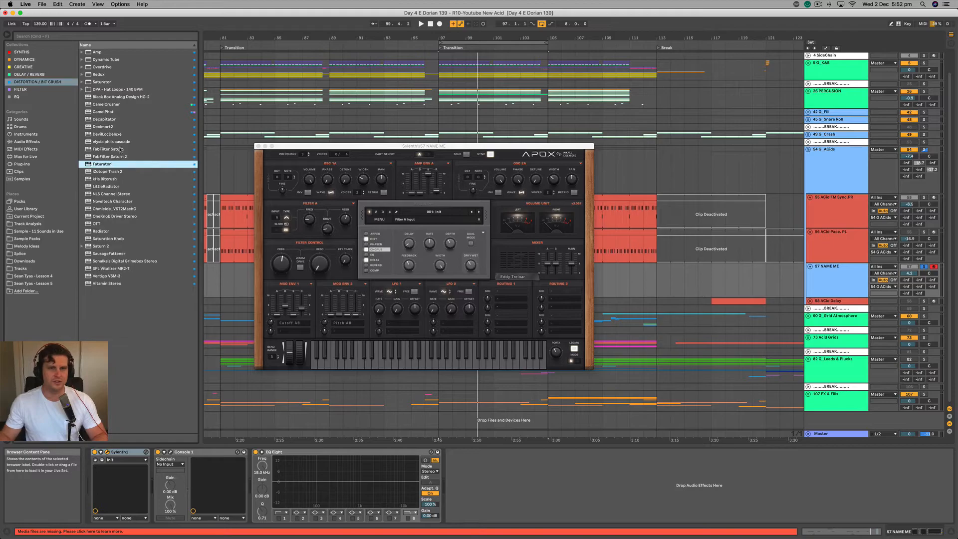
click(124, 209)
drag(155, 380, 152, 474)
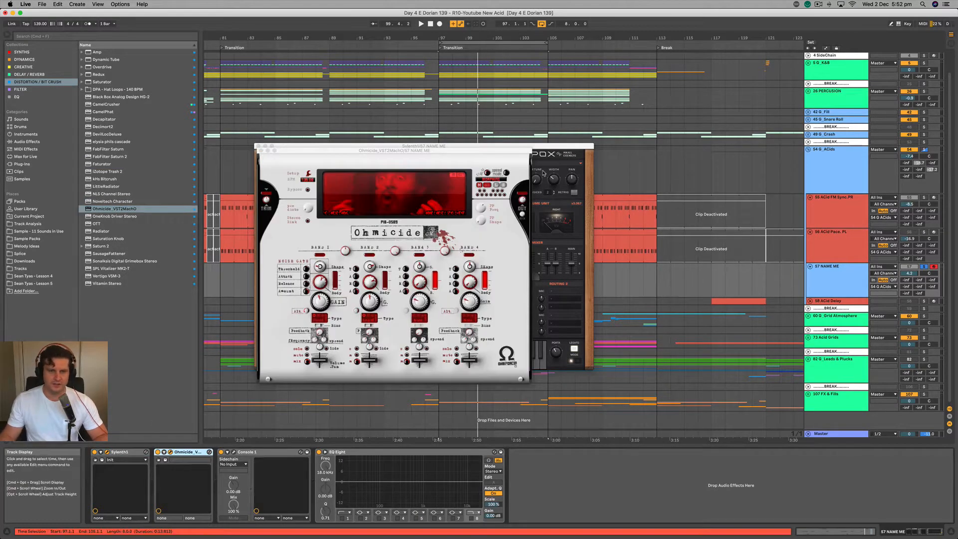
drag(461, 152, 407, 139)
drag(511, 149, 733, 144)
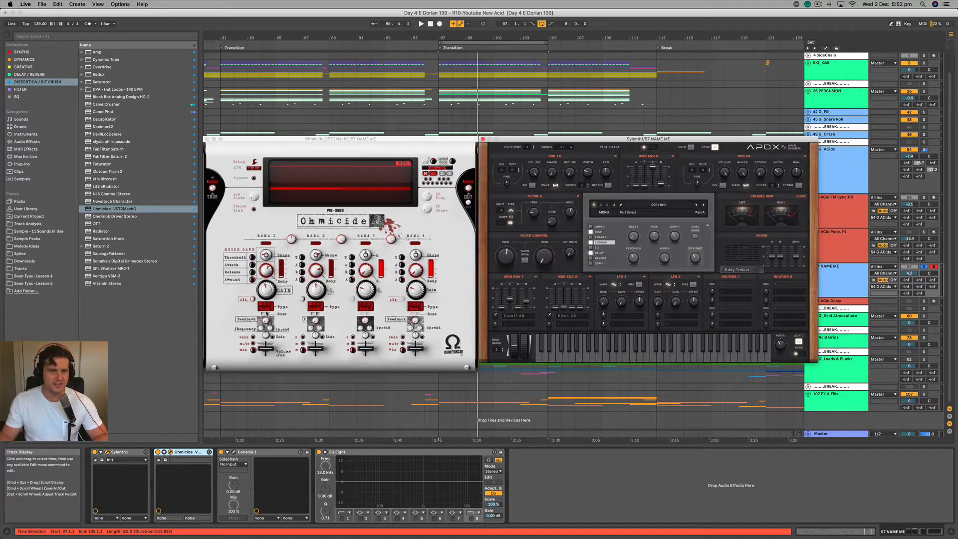
Set the distortion type of Ohmicide's Band 1 to None.
click(266, 310)
click(264, 307)
click(261, 308)
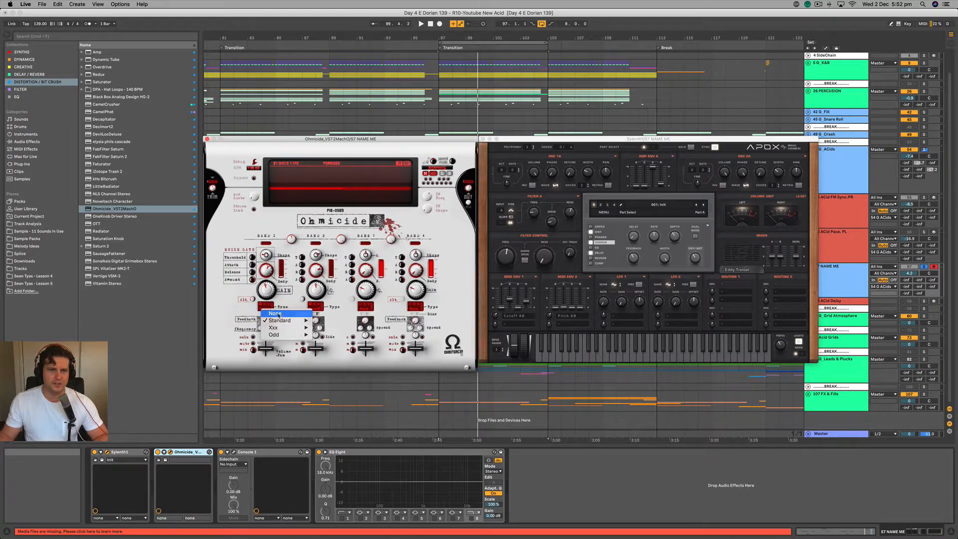
click(275, 313)
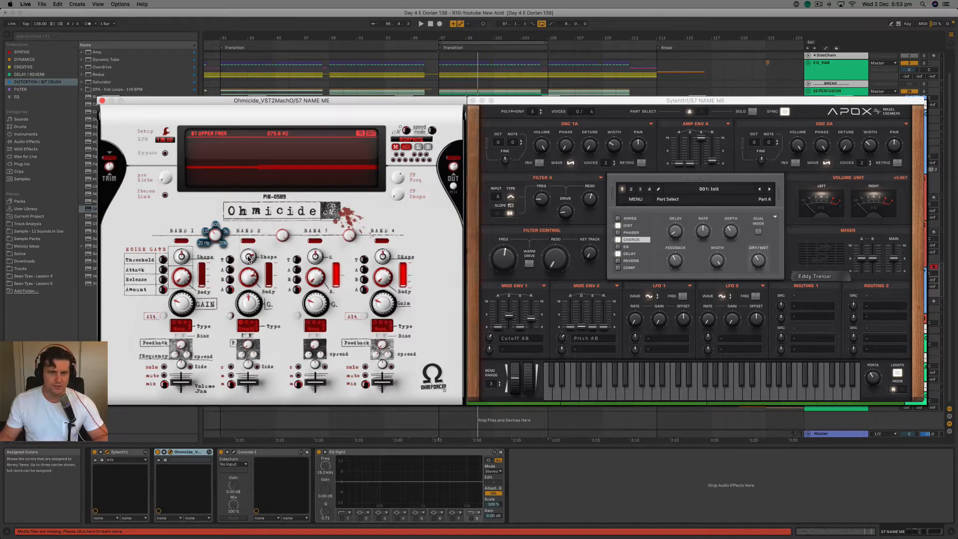
Adjust the shape of Ohmicide's Band 2, set its gain to about +18.2 dB, and audition the result.
drag(248, 257, 248, 284)
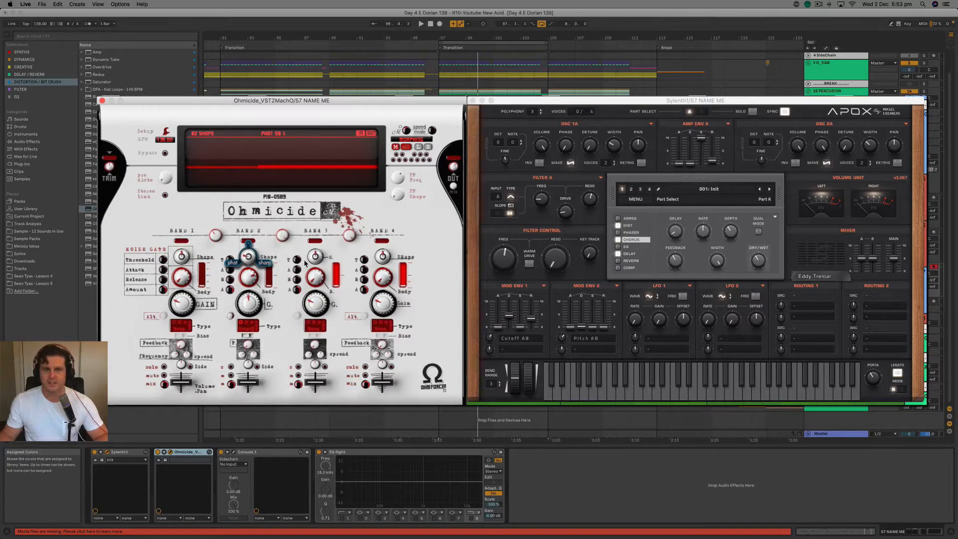
drag(251, 280, 251, 277)
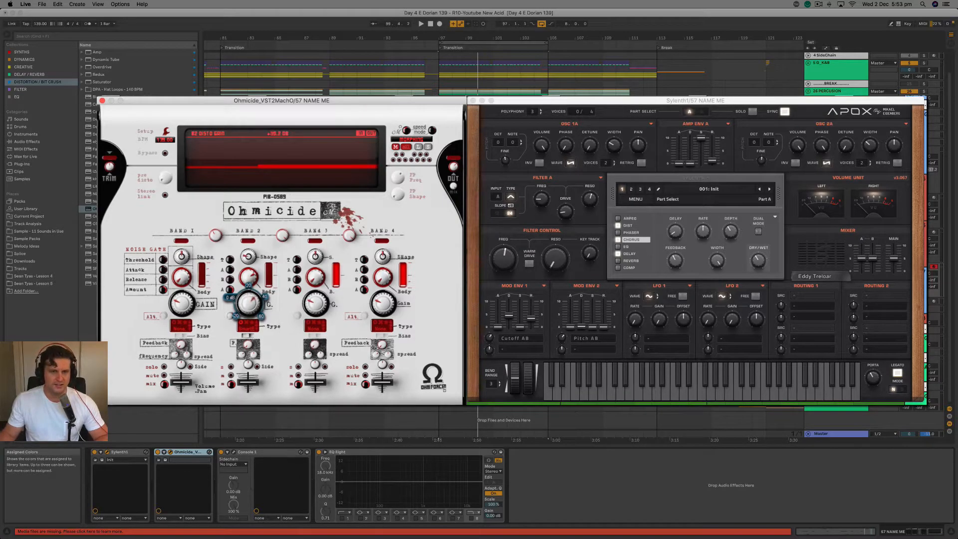
key(space)
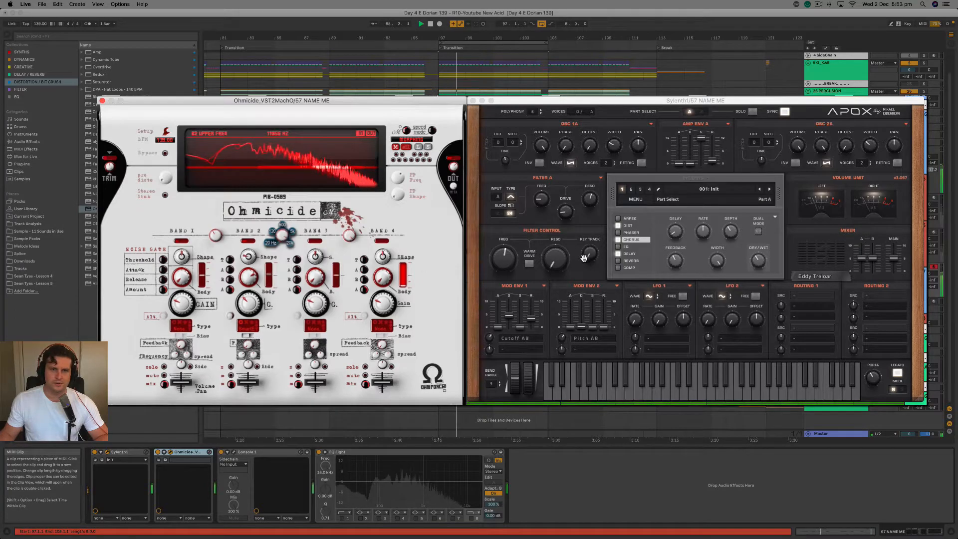
key(space)
Turn off Sylenth1's internal delay and add Live's Delay at the end of the device chain.
click(618, 254)
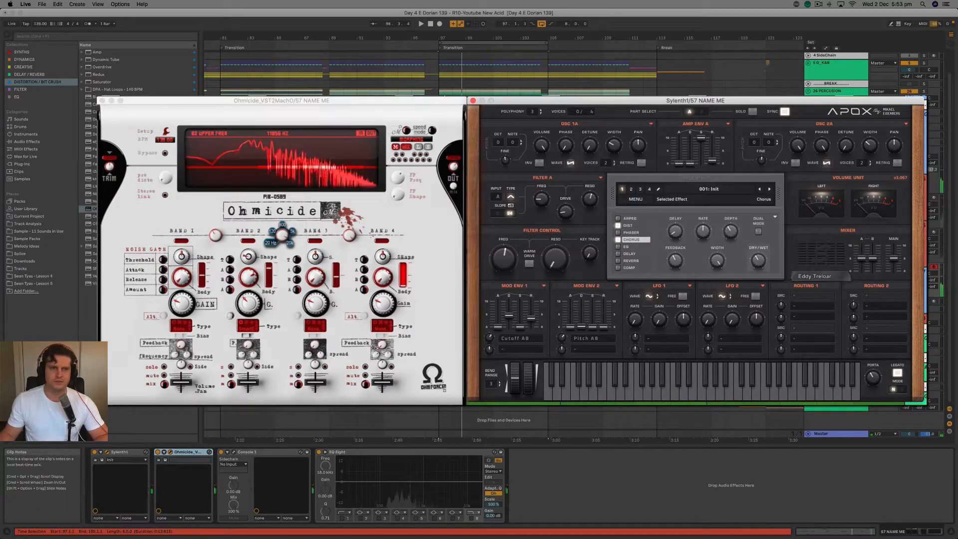
click(26, 75)
double_click(98, 52)
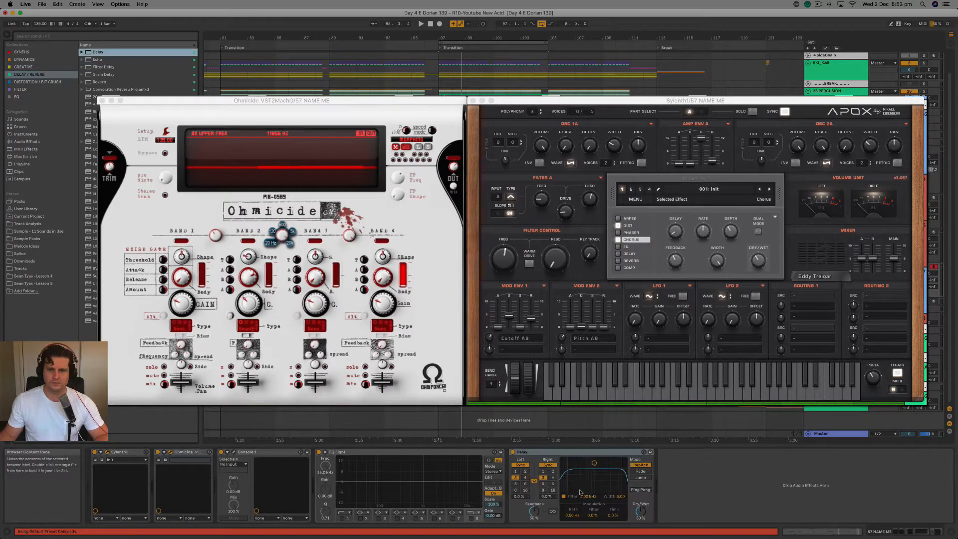
Set the Delay's feedback to 44%, dry/wet to about 20%, and filter to about 1.2 kHz with a 4.41 width during playback.
key(space)
drag(594, 464, 599, 472)
drag(640, 511, 640, 524)
drag(538, 512, 537, 516)
drag(598, 472, 596, 475)
Set Sylenth1's Filter Control cutoff to about 5.4 and Ohmicide's Band 2 gain to about +15.2 dB during playback.
mouse_move(493, 260)
mouse_down()
mouse_move(505, 241)
mouse_move(503, 265)
mouse_up()
click(252, 257)
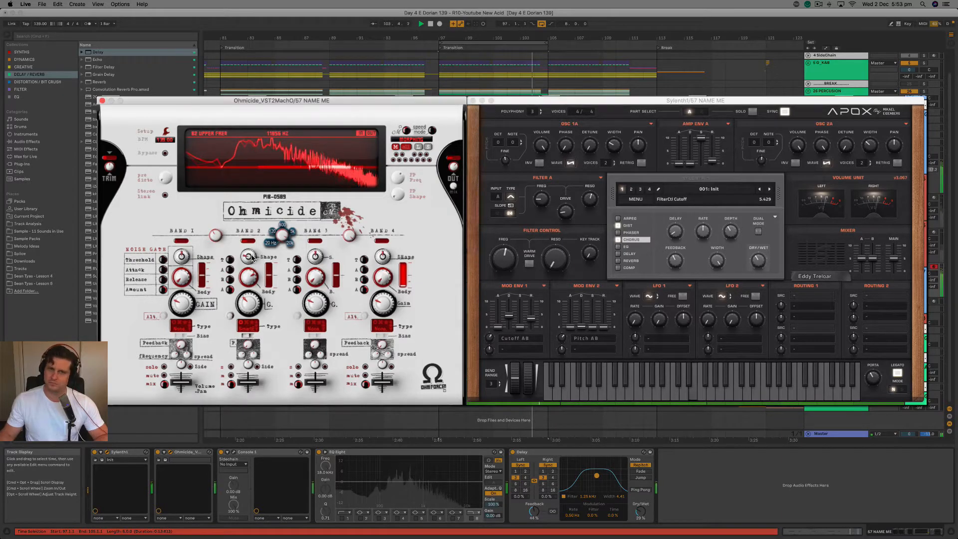
mouse_move(251, 304)
mouse_down()
mouse_move(250, 290)
mouse_move(245, 310)
mouse_move(245, 300)
mouse_up()
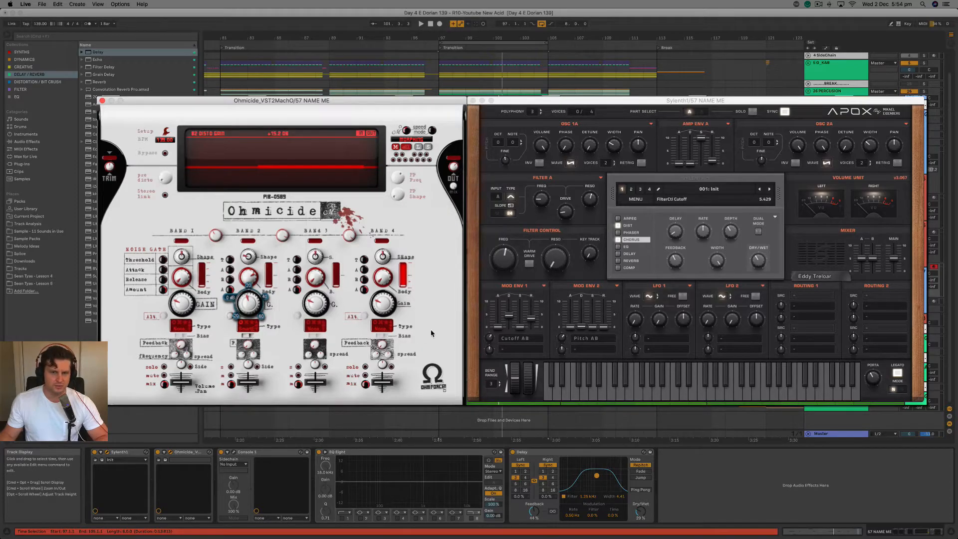
Reduce Sylenth1's distortion dry/wet to about 14%, and adjust Ohmicide's Band 2 gain while sweeping the filter cutoff.
click(630, 226)
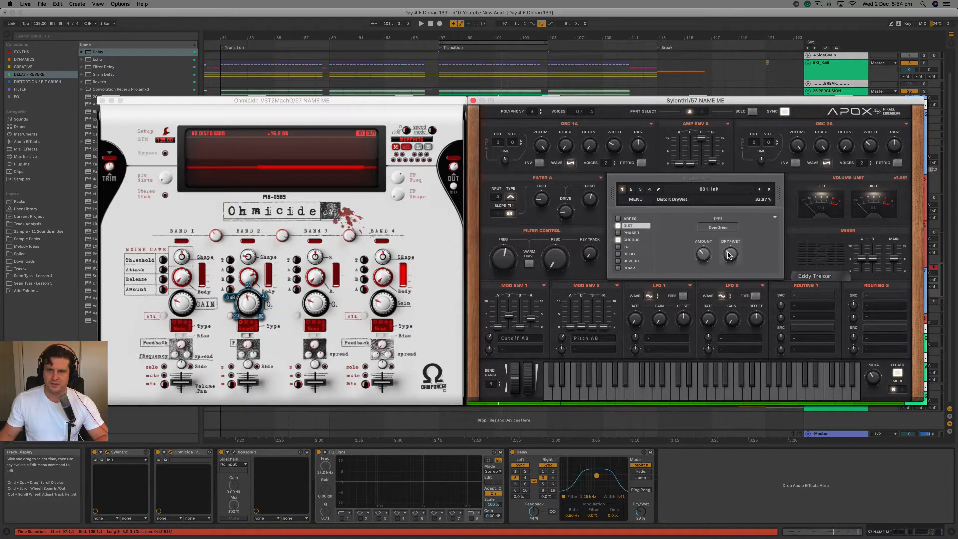
key(space)
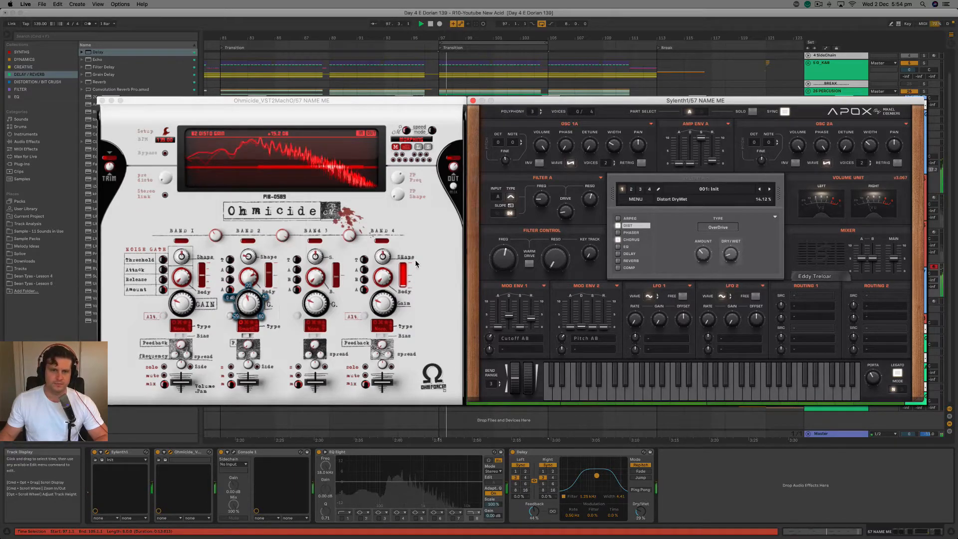
click(247, 306)
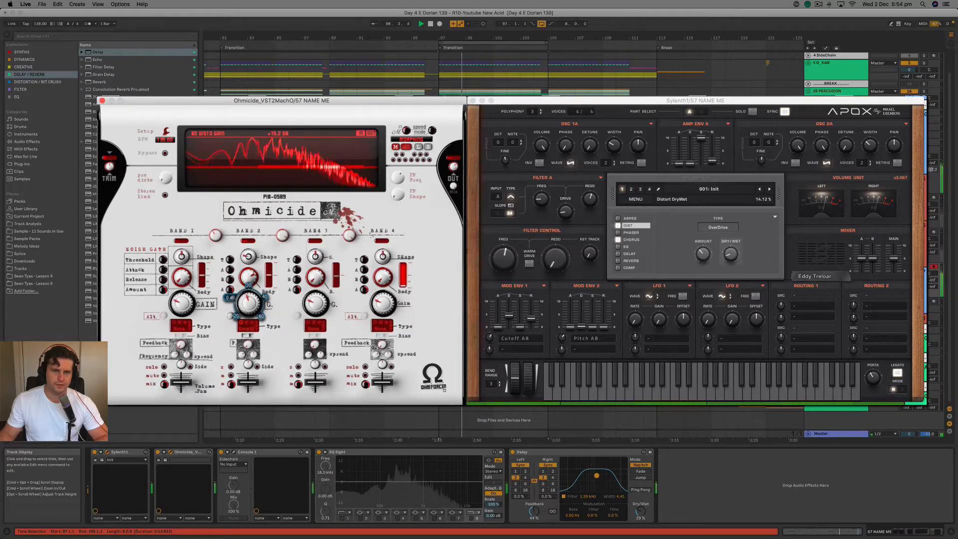
drag(247, 302, 222, 269)
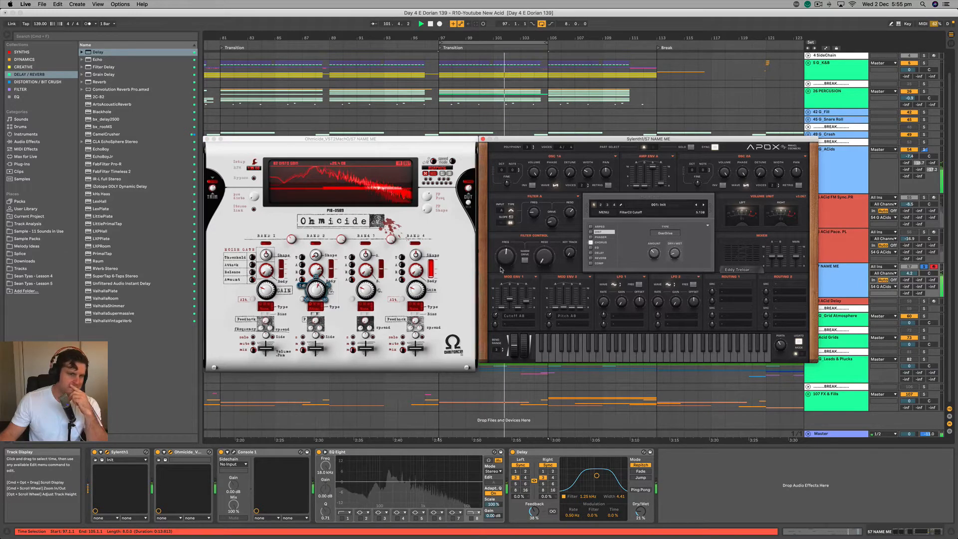
drag(501, 265, 502, 261)
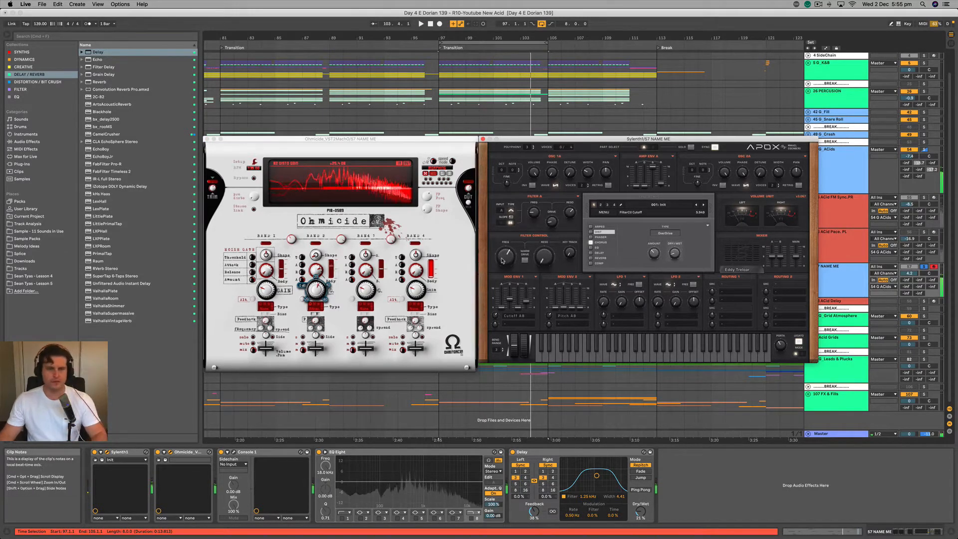
Adjust Ohmicide's Band 2 upper frequency and Band 3 body, and raise Sylenth1's distortion dry/wet during playback.
click(341, 238)
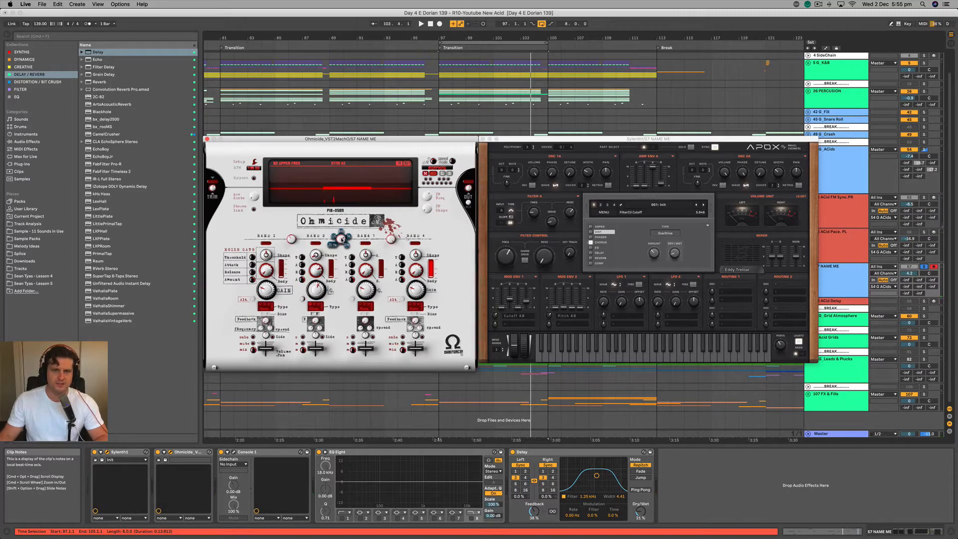
key(space)
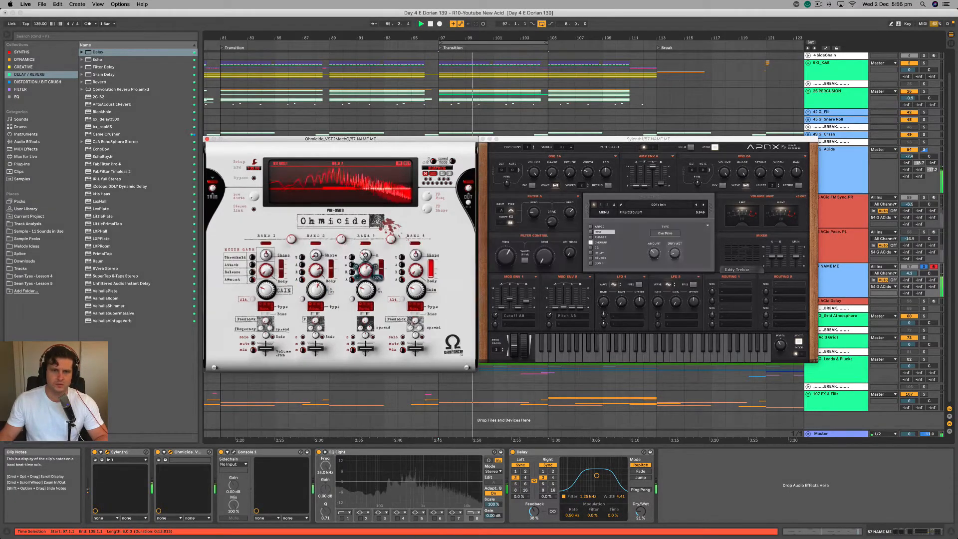
drag(366, 289, 367, 278)
drag(674, 253, 685, 219)
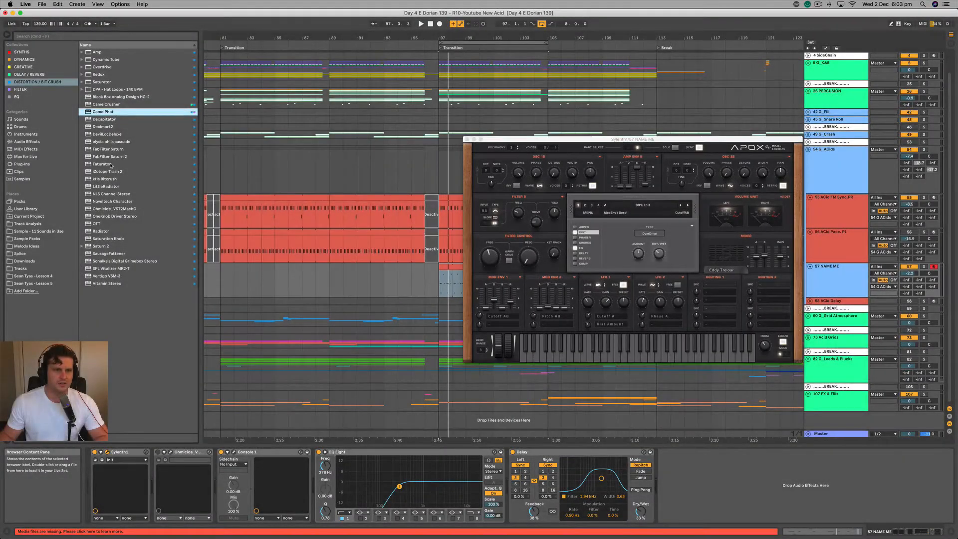
Add the Saturation Knob plug-in to the NAME ME track's device chain directly after Ohmicide.
click(107, 164)
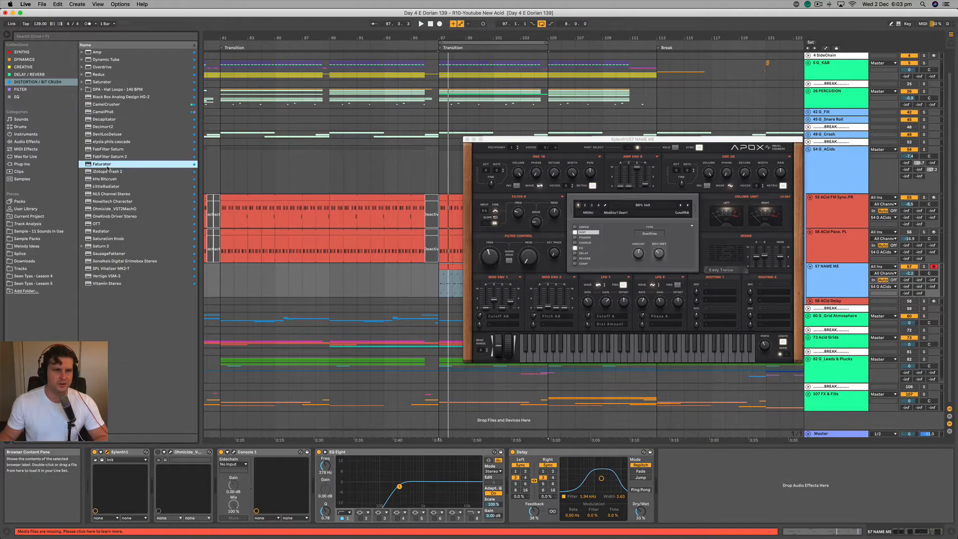
click(107, 239)
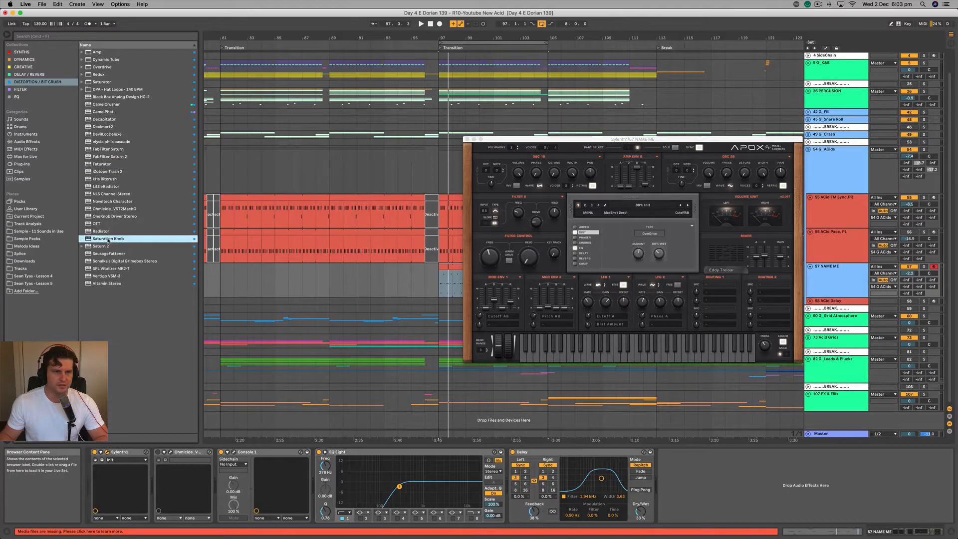
drag(185, 279, 218, 516)
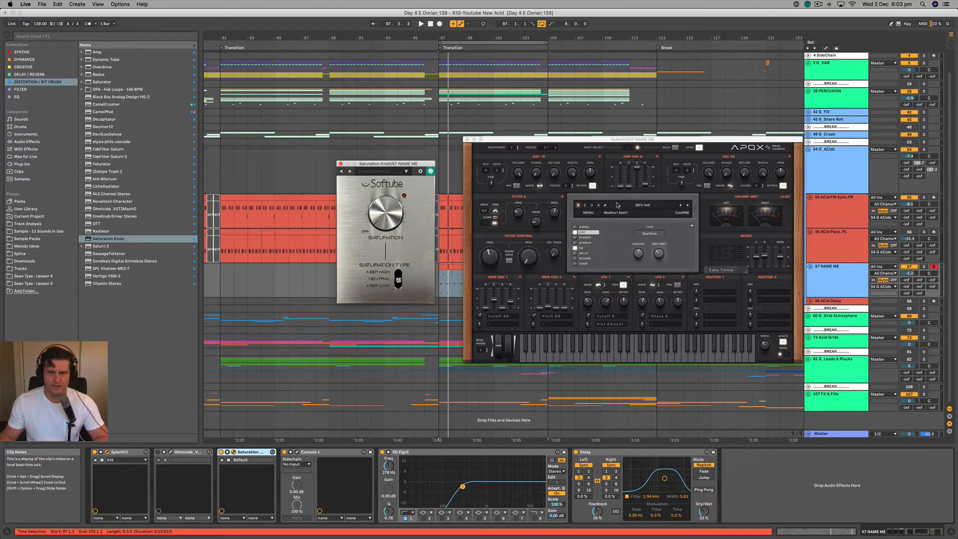
Play the loop and solo track 57 NAME ME.
key(space)
key(space)
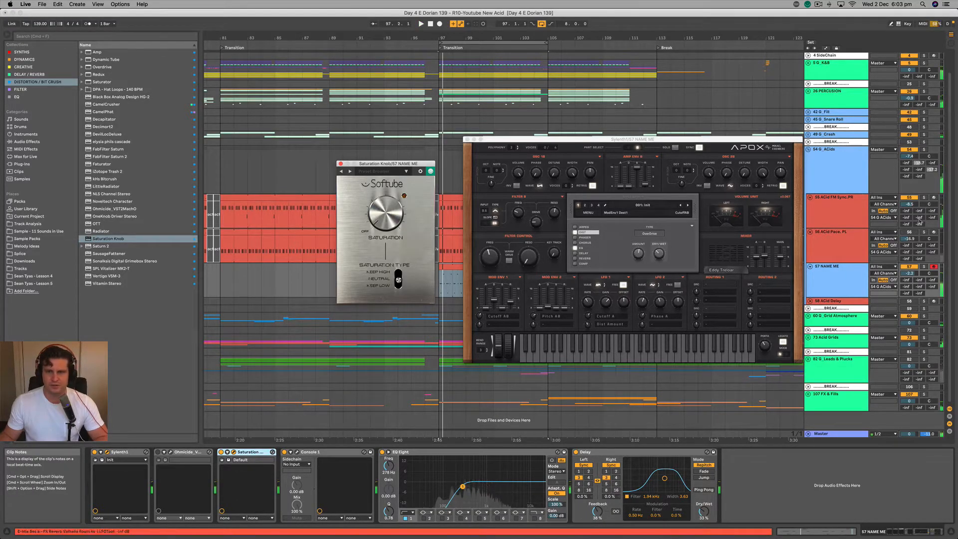
click(829, 270)
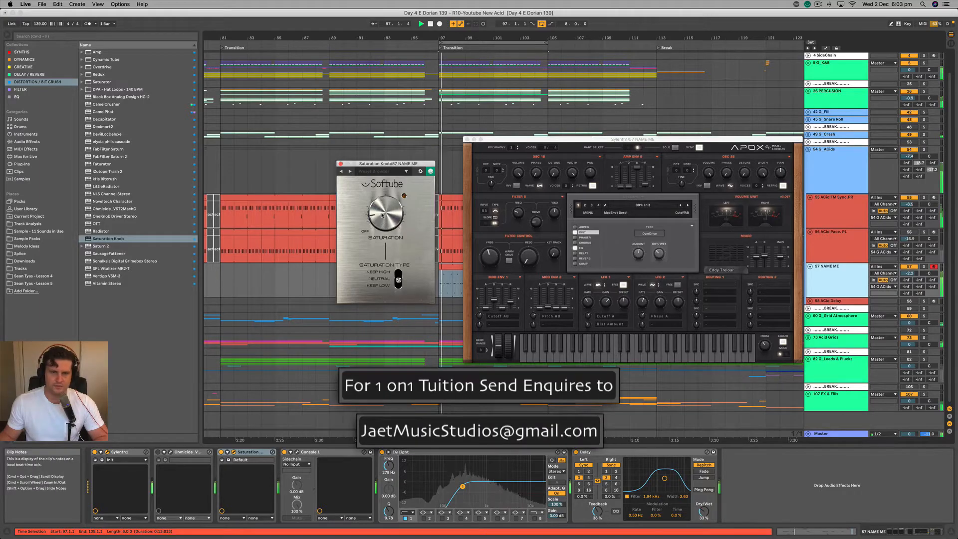
click(924, 266)
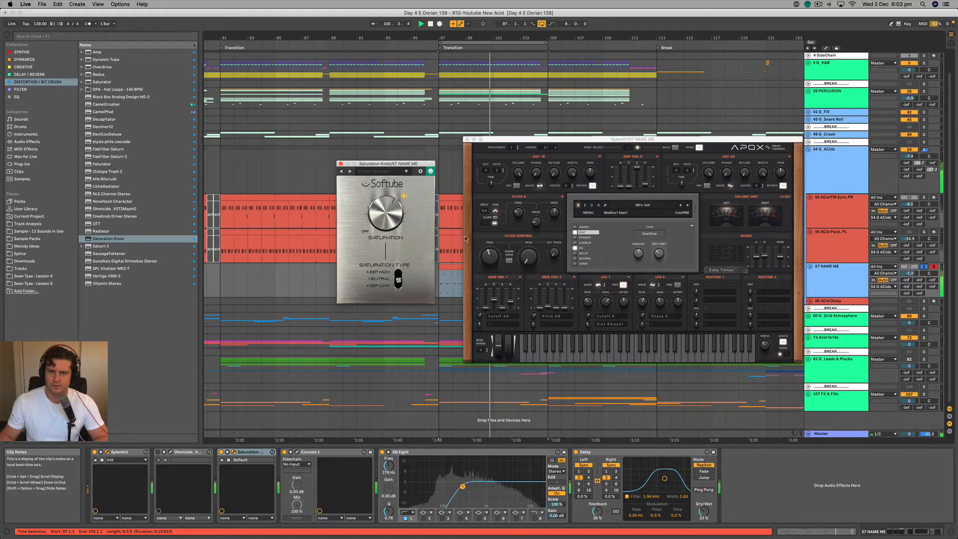
Audition Sylenth1's distortion switched off, adjust the Saturation Knob's amount, and sweep the filter cutoff during solo playback.
click(490, 252)
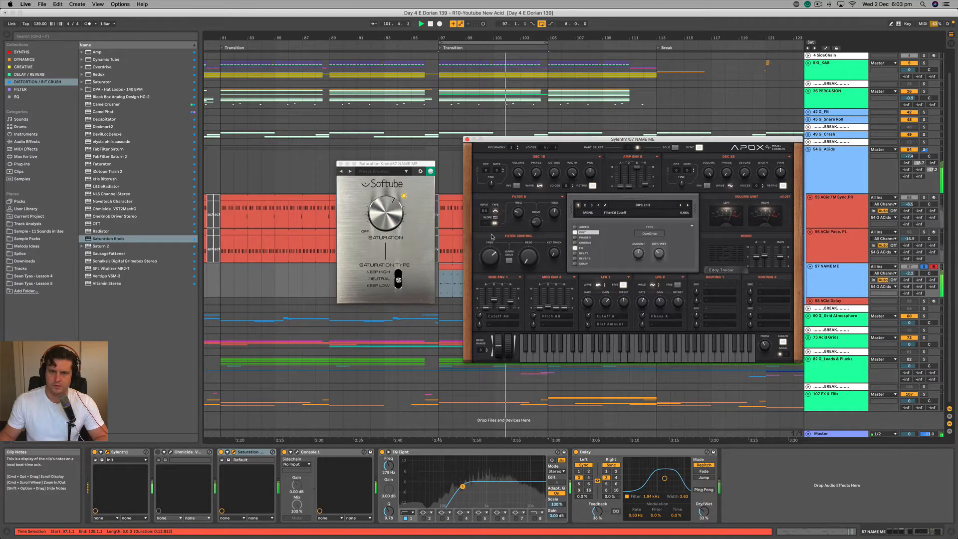
click(575, 233)
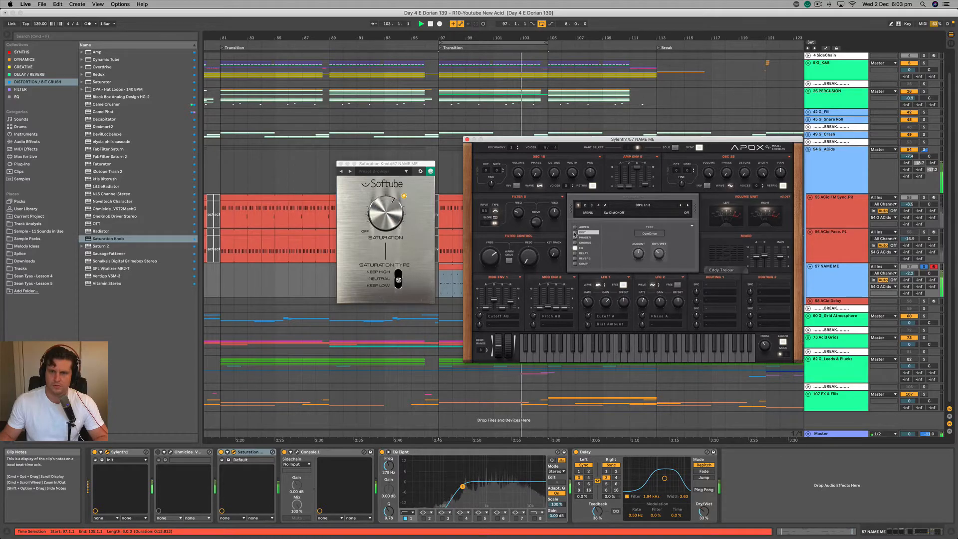
drag(387, 214, 387, 219)
drag(489, 255, 488, 281)
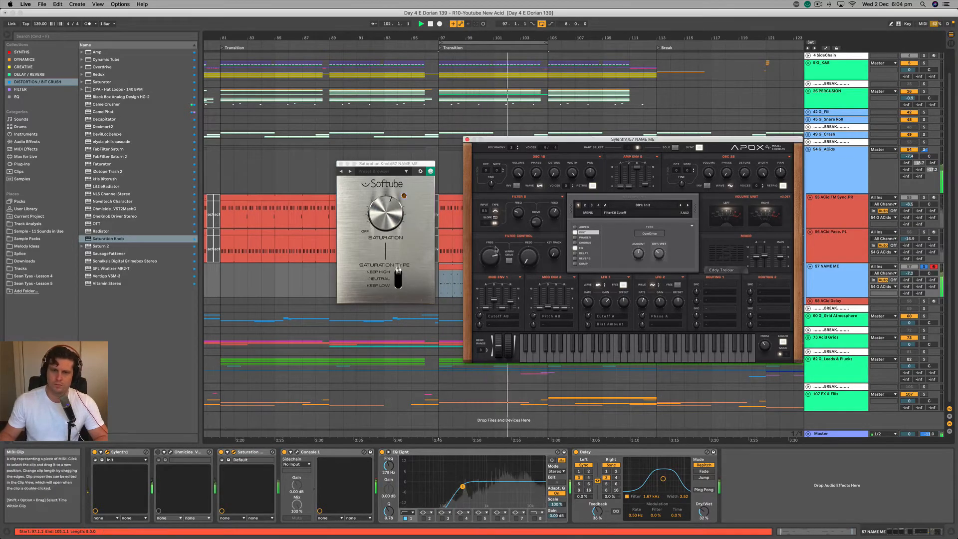
click(585, 242)
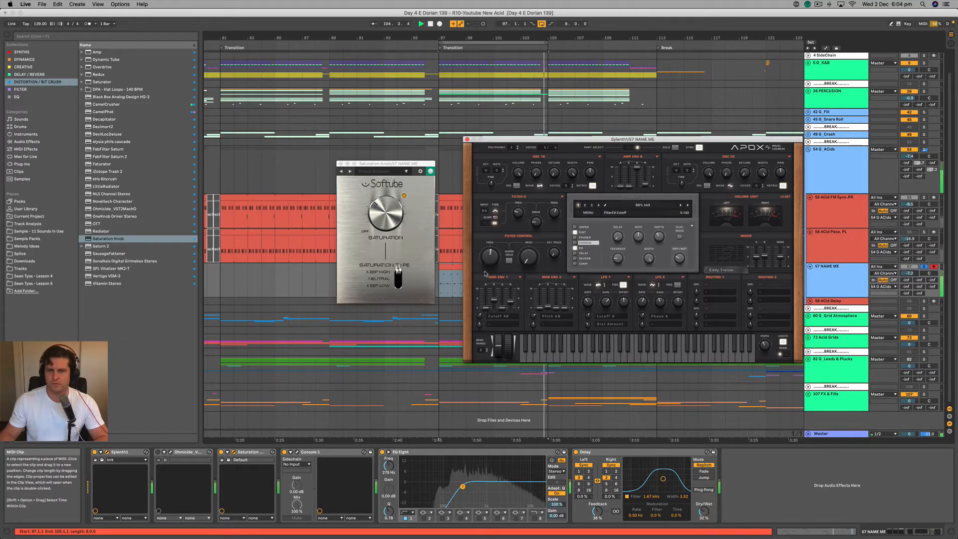
click(451, 267)
key(space)
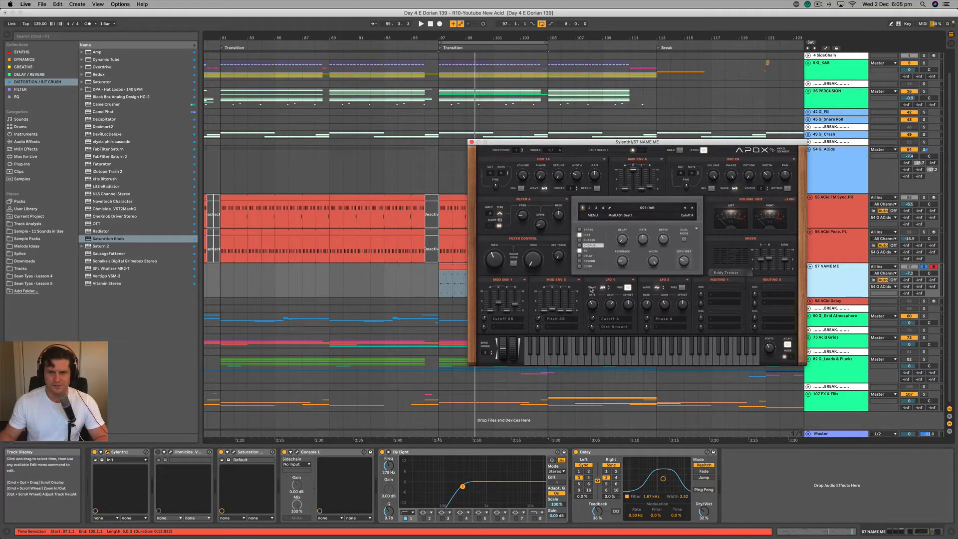
Try the Pulse waveform on Sylenth1's oscillator A1 during playback, and solo the ACid FM Sync.PR track for comparison.
click(543, 188)
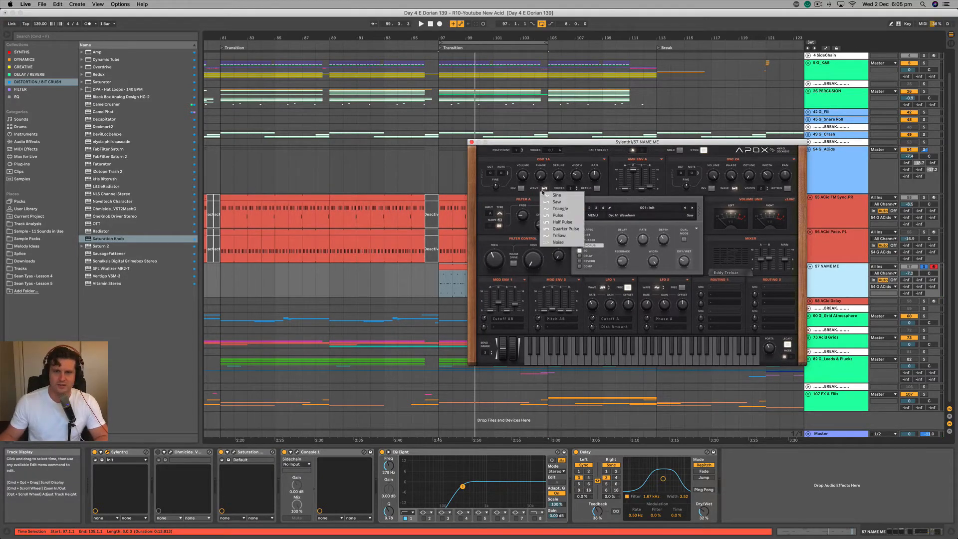
click(558, 215)
key(space)
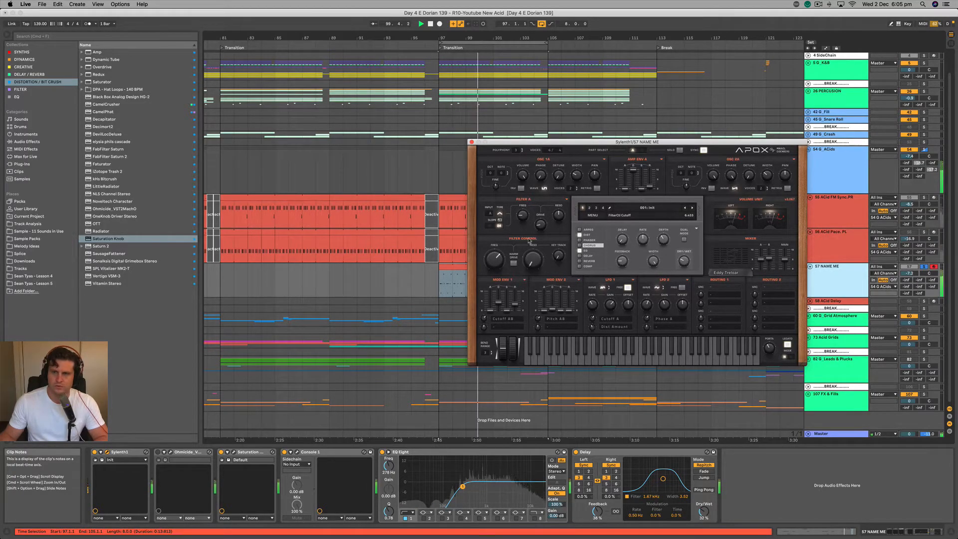
click(924, 198)
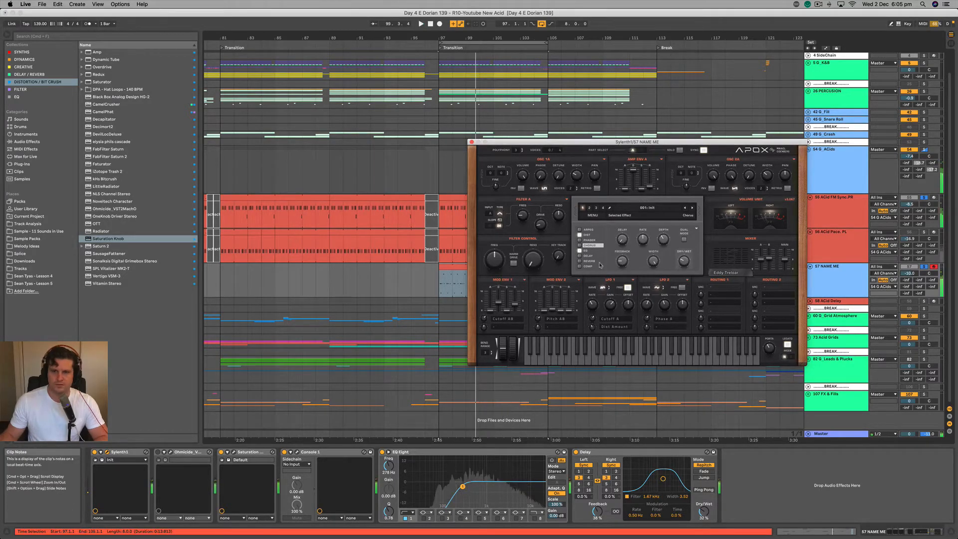
Try the Half Pulse waveform on oscillator A1, sweeping Sylenth1's Filter Control cutoff during playback.
click(545, 188)
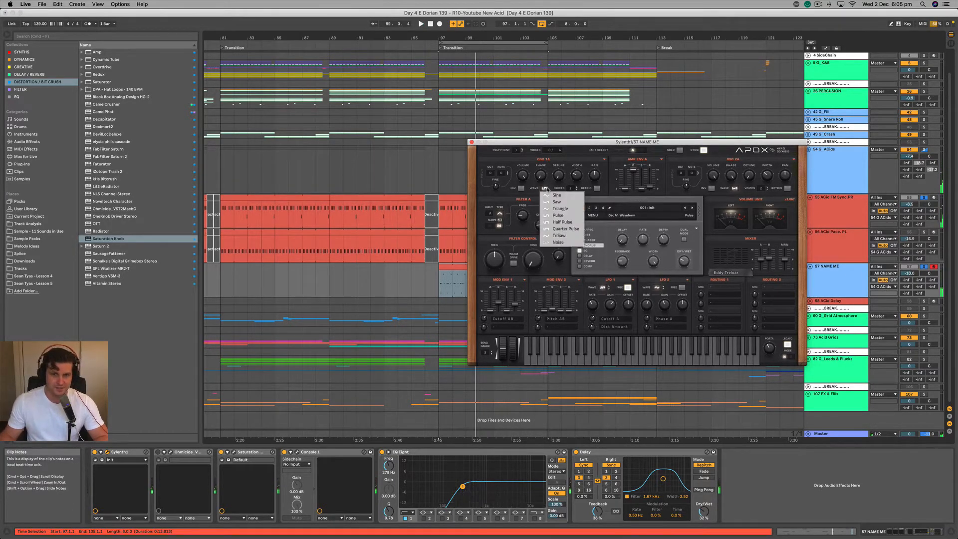
click(569, 223)
key(space)
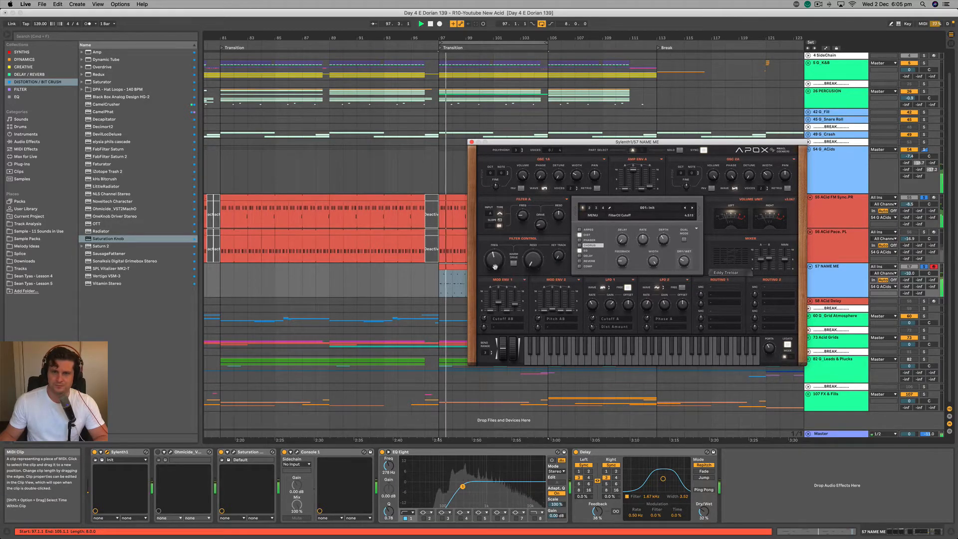
drag(501, 252, 492, 267)
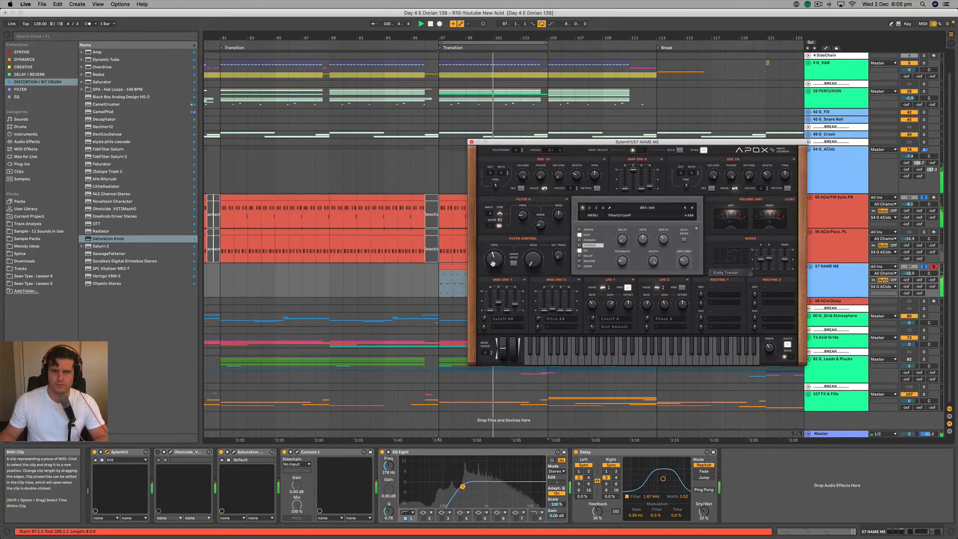
drag(499, 142, 480, 147)
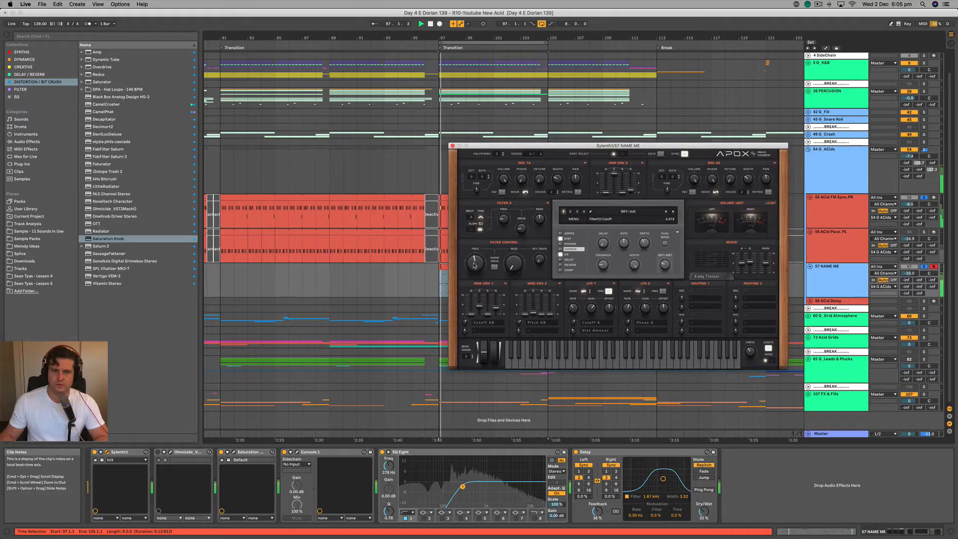
mouse_move(477, 266)
mouse_down()
mouse_move(482, 248)
mouse_move(476, 268)
mouse_up()
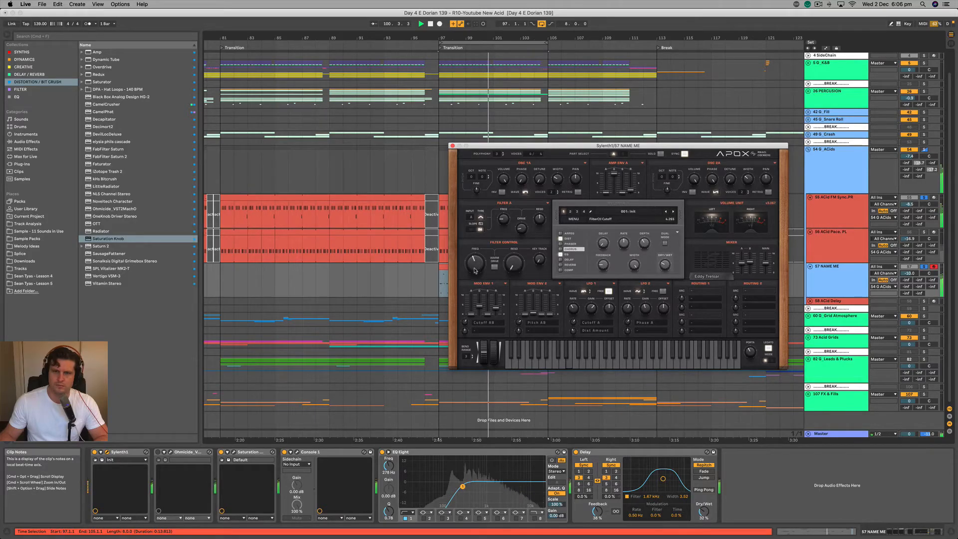
Switch oscillator A1 back to Pulse and audition it in the full mix while adjusting the filter cutoff.
click(526, 194)
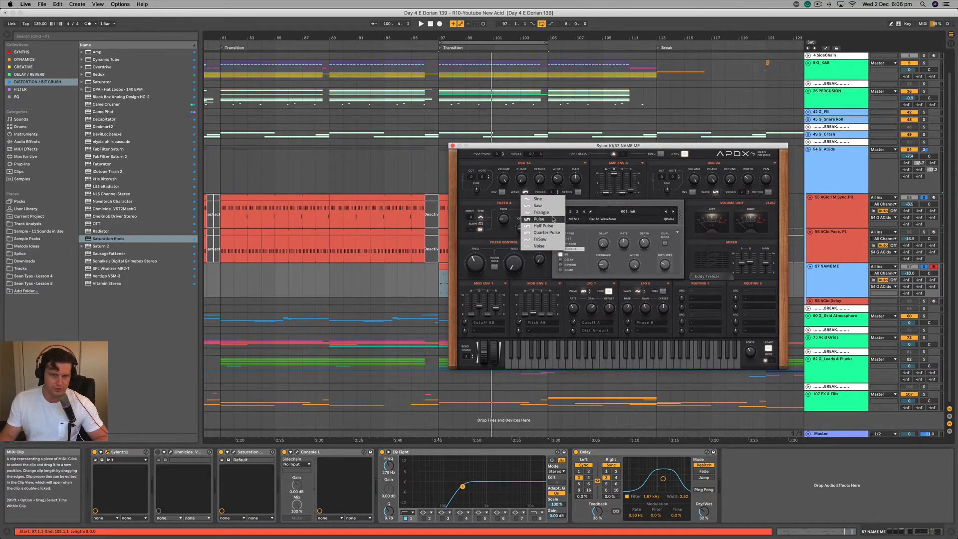
click(539, 219)
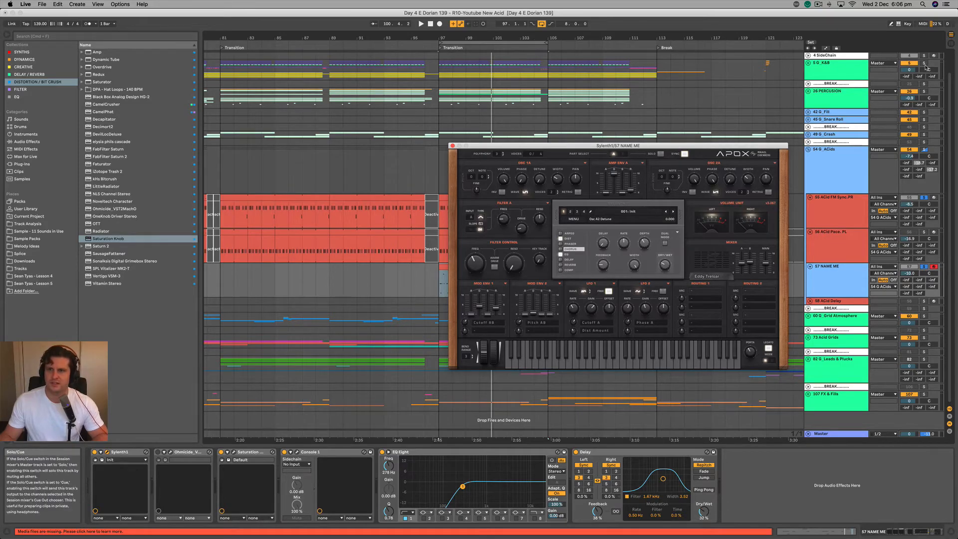
key(space)
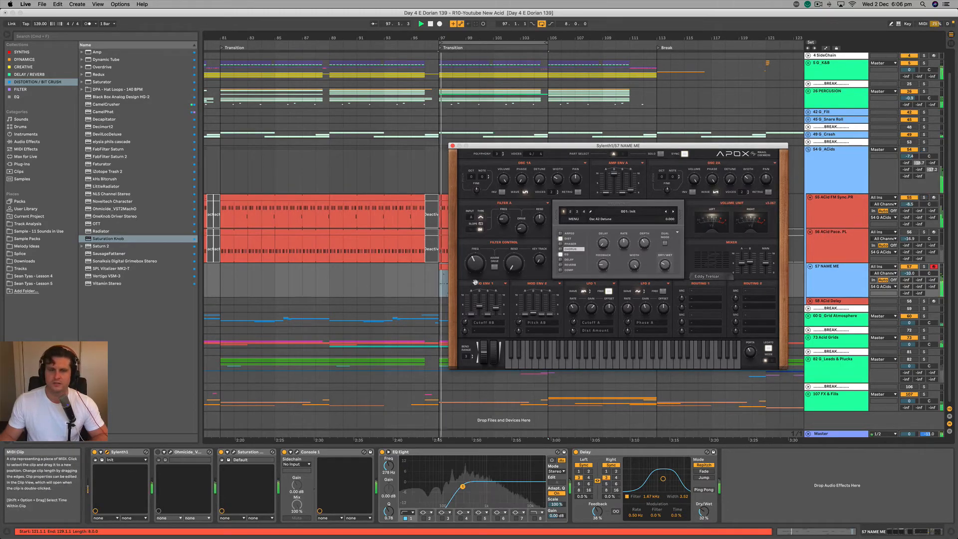
drag(475, 267, 478, 246)
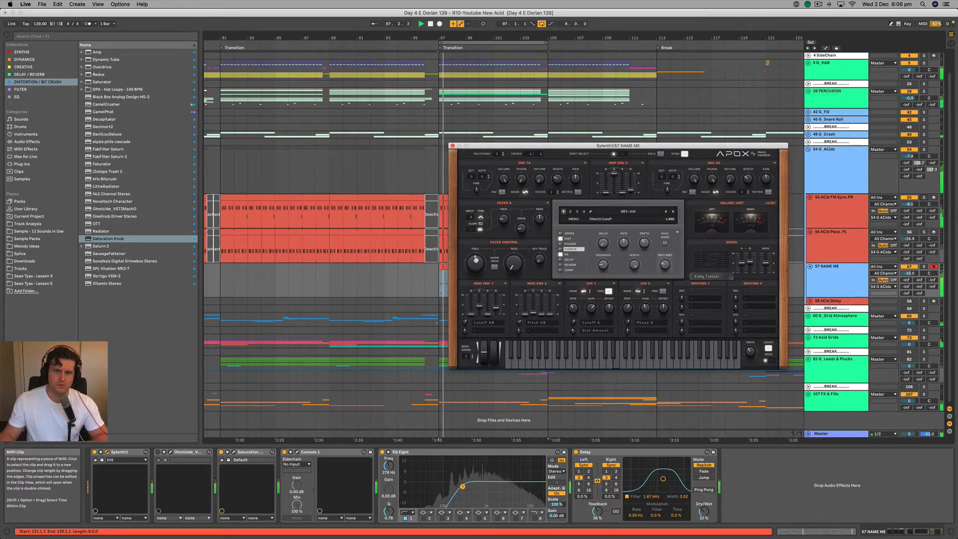
Set oscillator A1's waveform to Saw and adjust the Filter Control cutoff while playing the full mix.
click(525, 192)
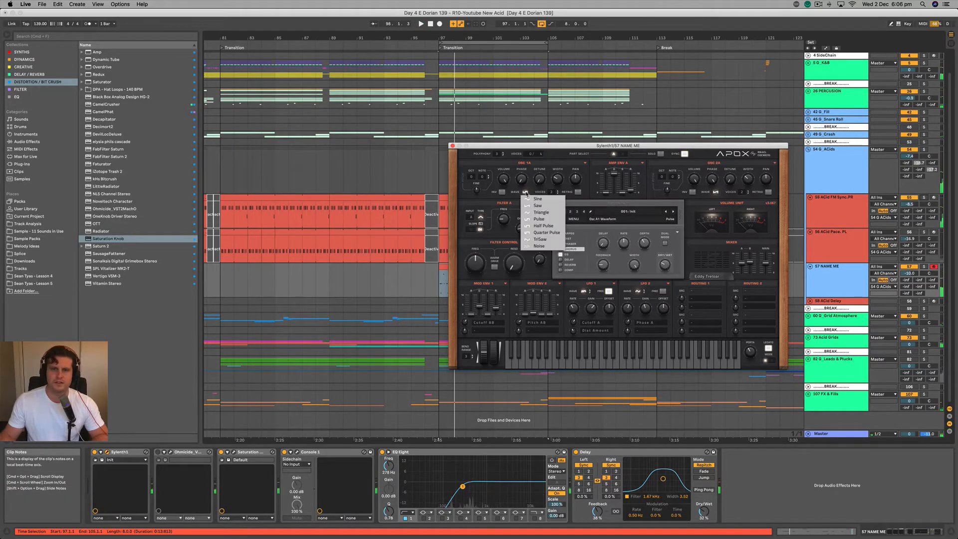
click(544, 205)
key(space)
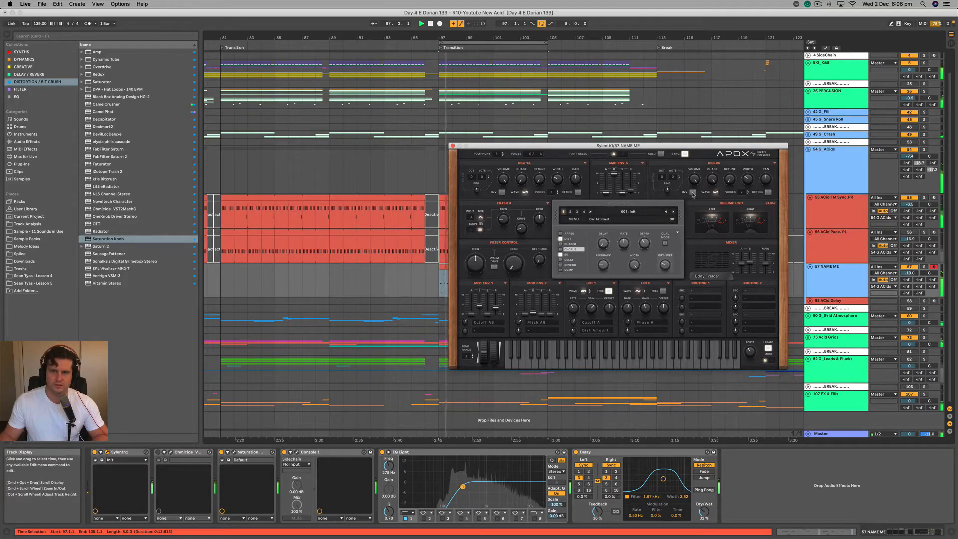
mouse_move(479, 268)
mouse_down()
mouse_move(484, 243)
mouse_move(477, 271)
mouse_move(470, 259)
mouse_up()
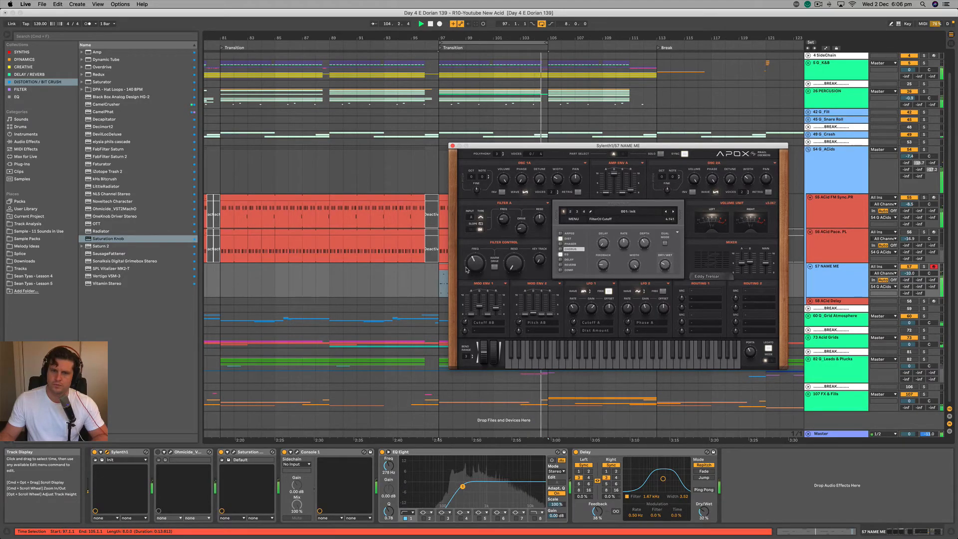
Select the NAME ME track and move the Sylenth1 window away from the arrangement's Break section.
click(828, 269)
drag(465, 146, 365, 138)
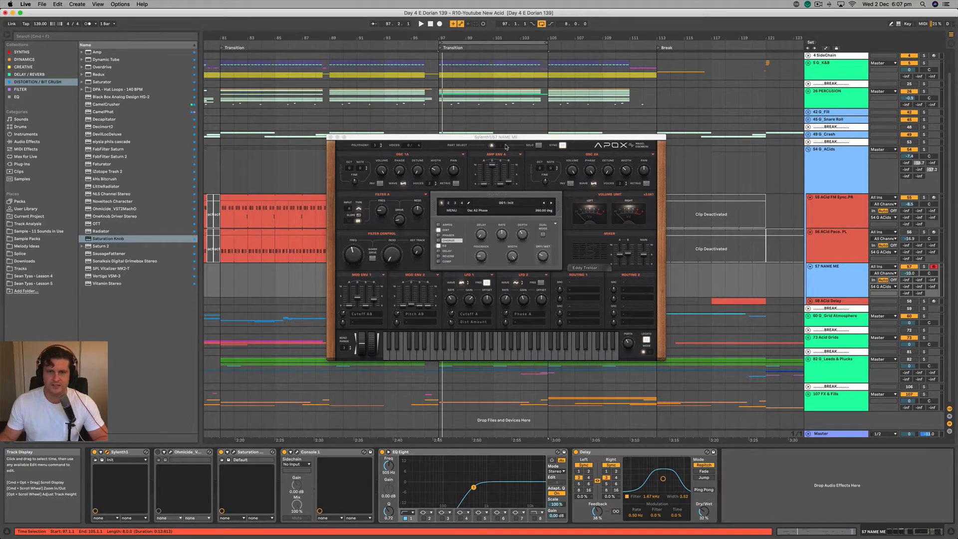
drag(503, 141, 513, 141)
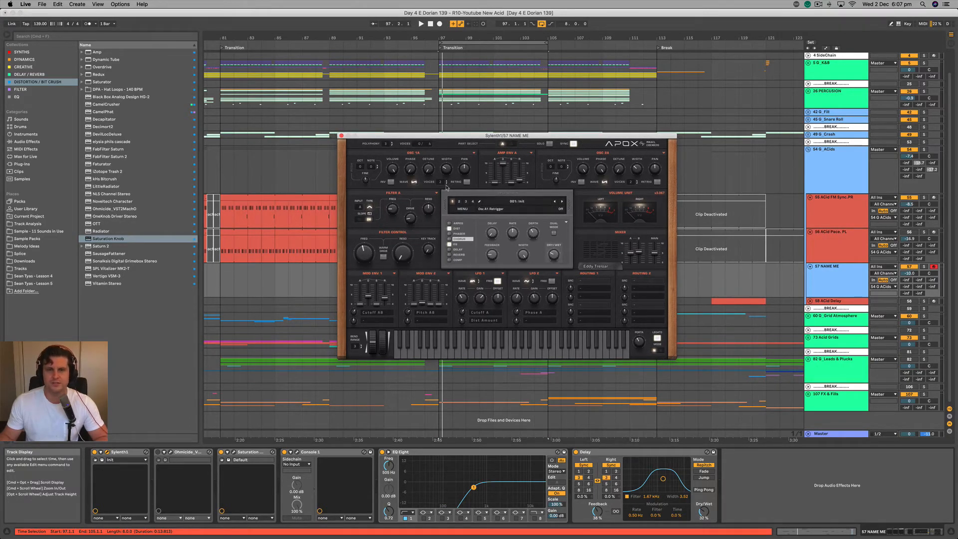